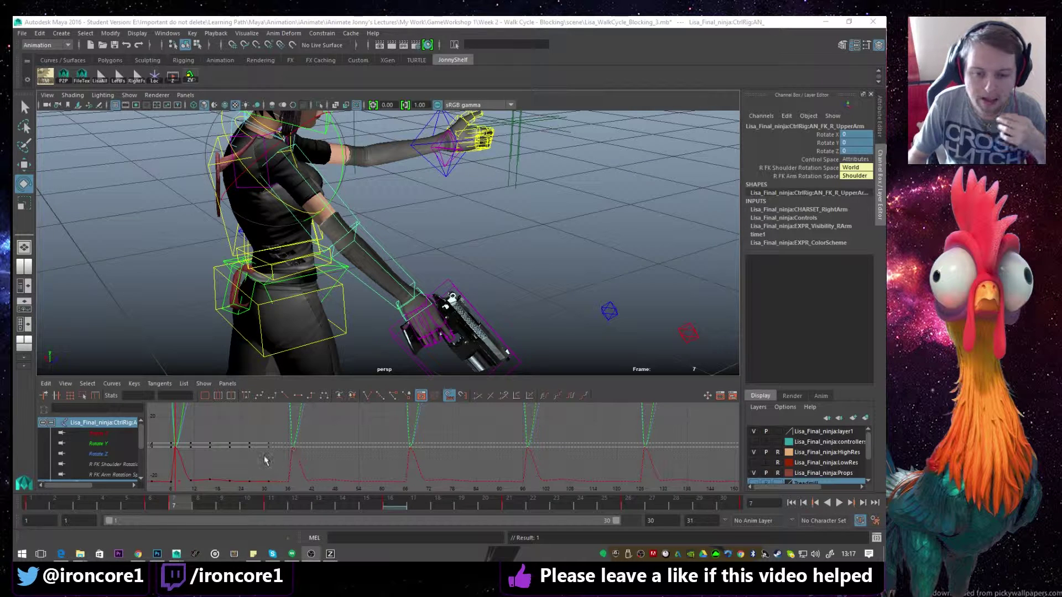
# - Select the upper-arm rotation keys near frame 16 and around frame 0 in the Graph Editor
pyautogui.moveTo(201, 470); pyautogui.dragTo(220, 485)
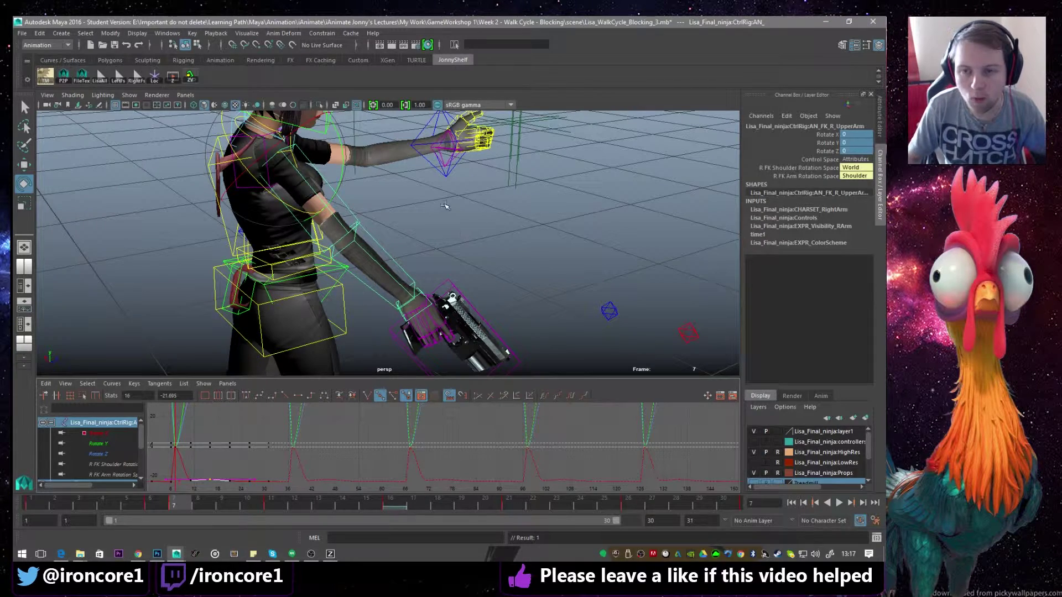
pyautogui.keyDown('alt'); pyautogui.moveTo(354, 178); pyautogui.dragTo(360, 224); pyautogui.keyUp('alt')
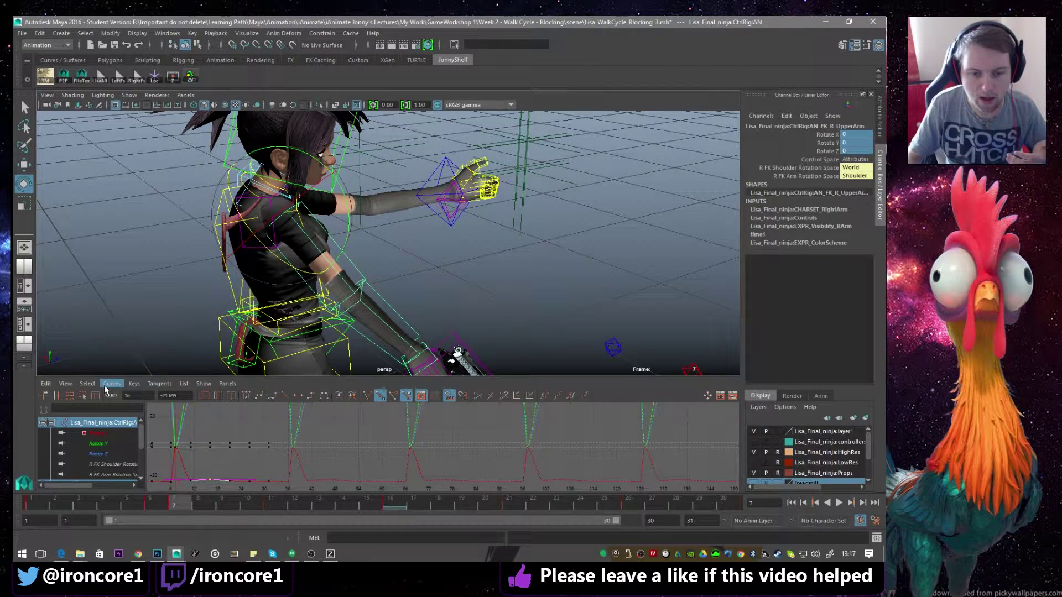
pyautogui.scroll(-6, 441, 445)
pyautogui.moveTo(373, 414); pyautogui.dragTo(470, 470)
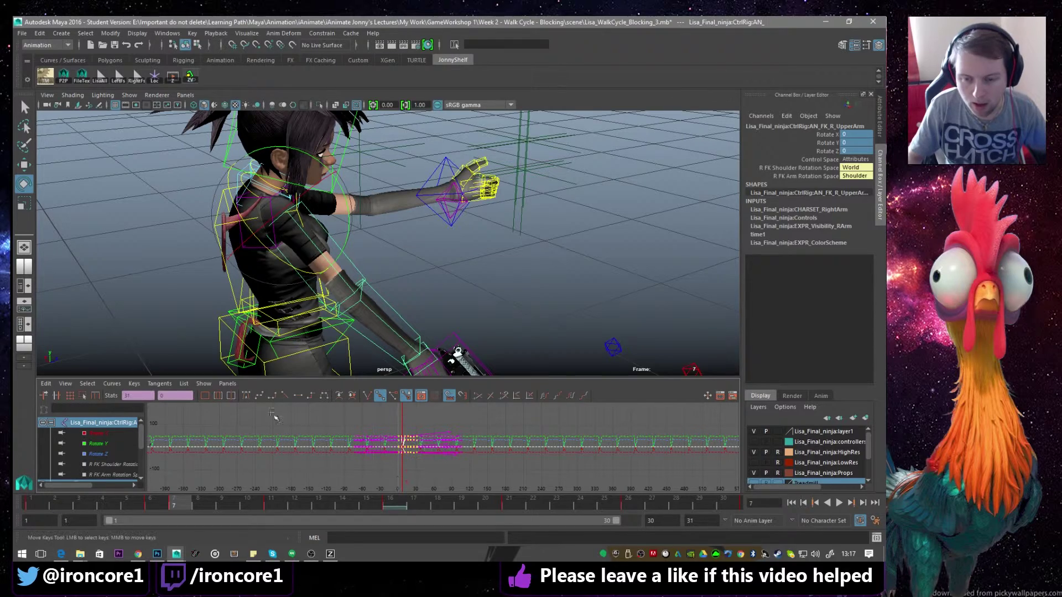
# - Browse the Graph Editor's Select and Curves menus, then clear the selection in the empty viewport
pyautogui.click(111, 383)
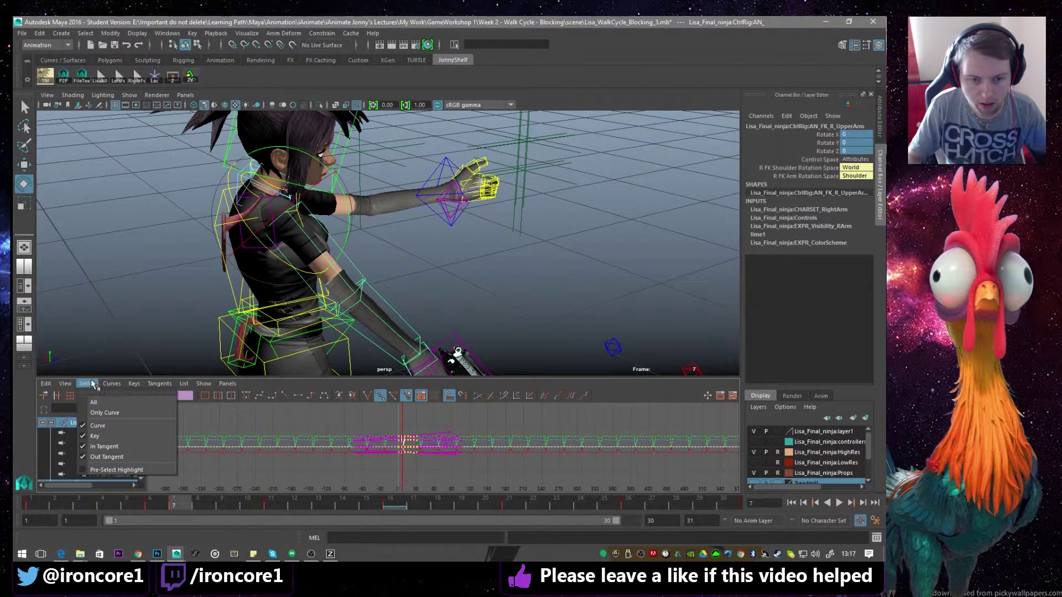
pyautogui.click(136, 385)
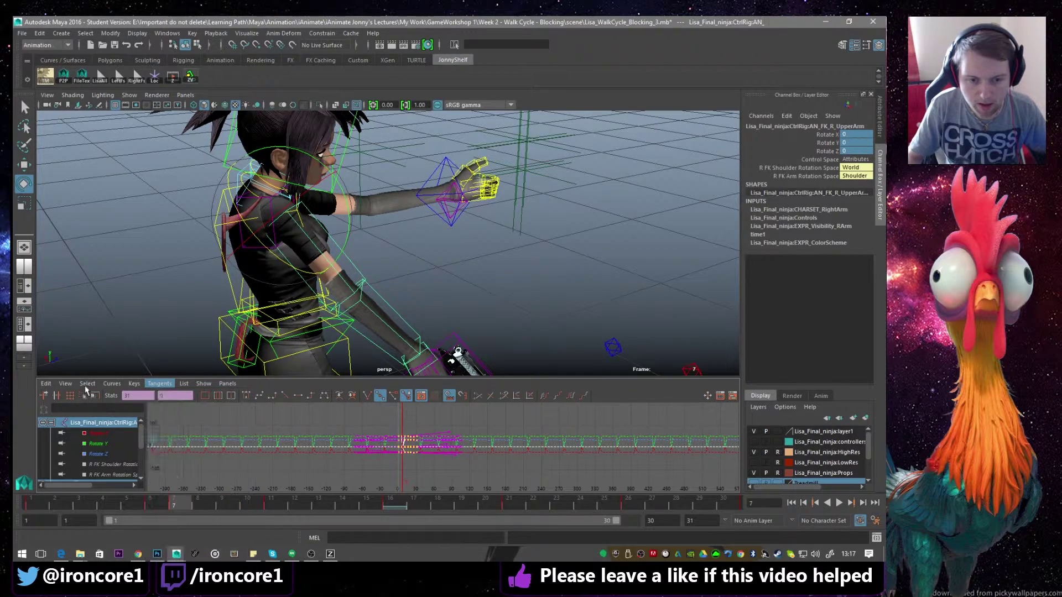
pyautogui.click(87, 383)
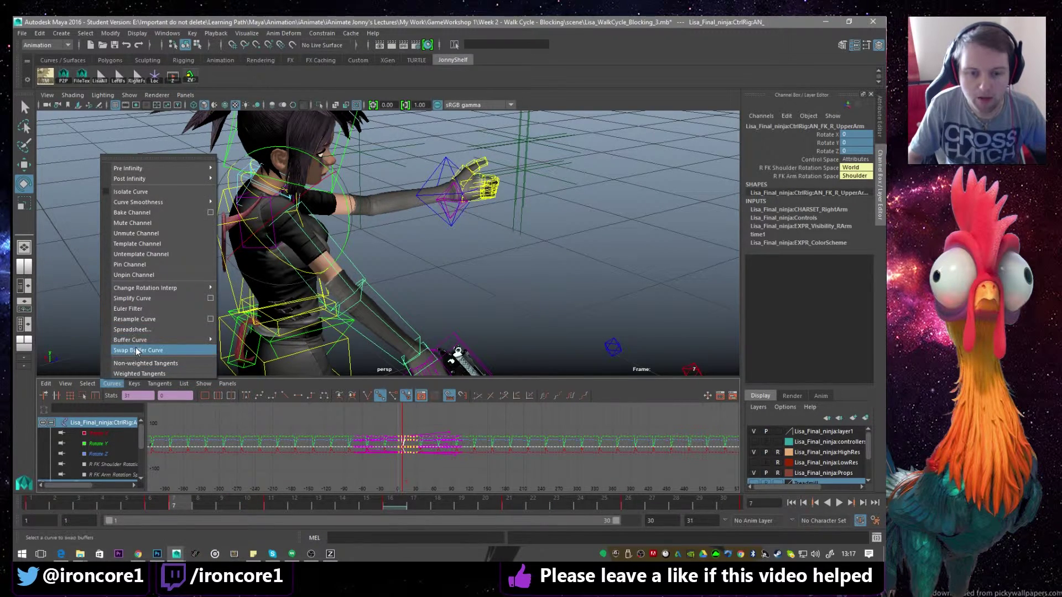
pyautogui.moveTo(148, 341)
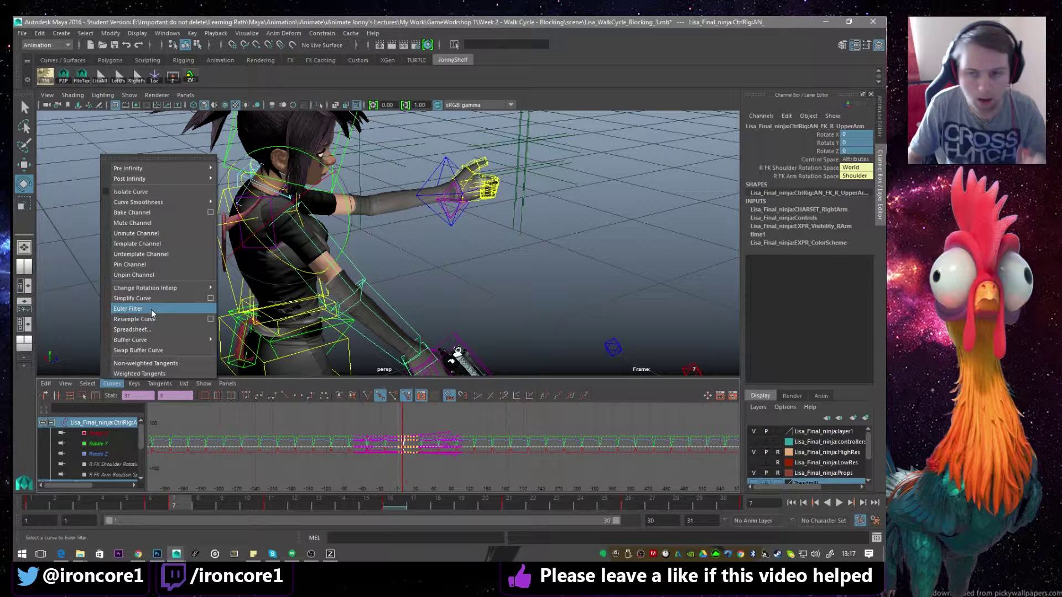
pyautogui.click(514, 307)
# - Select the FK right upper-arm control and frame the arm and the whole character
pyautogui.scroll(3, 464, 279)
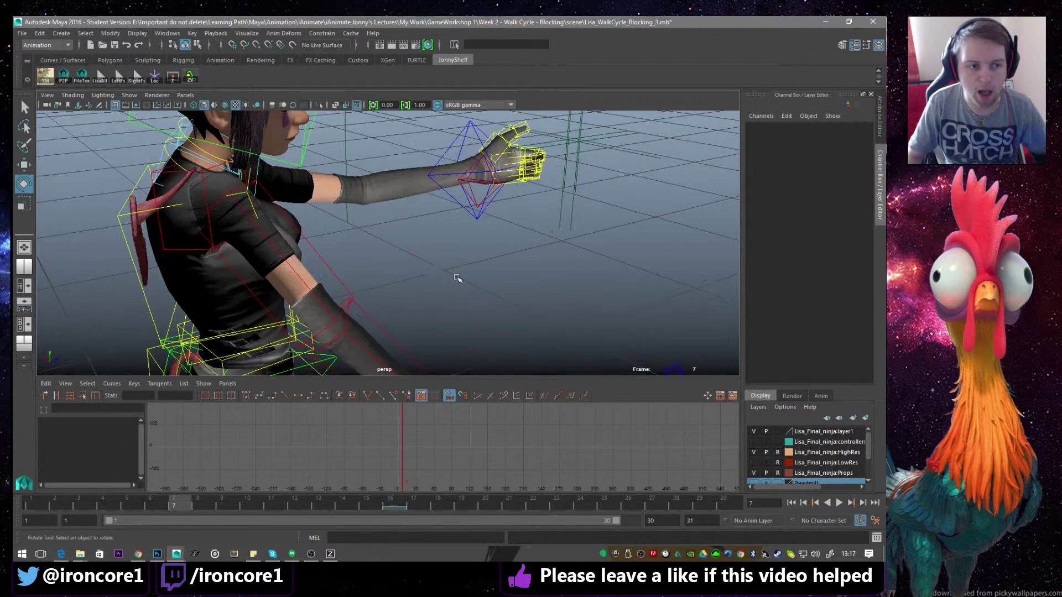
pyautogui.scroll(-3, 456, 278)
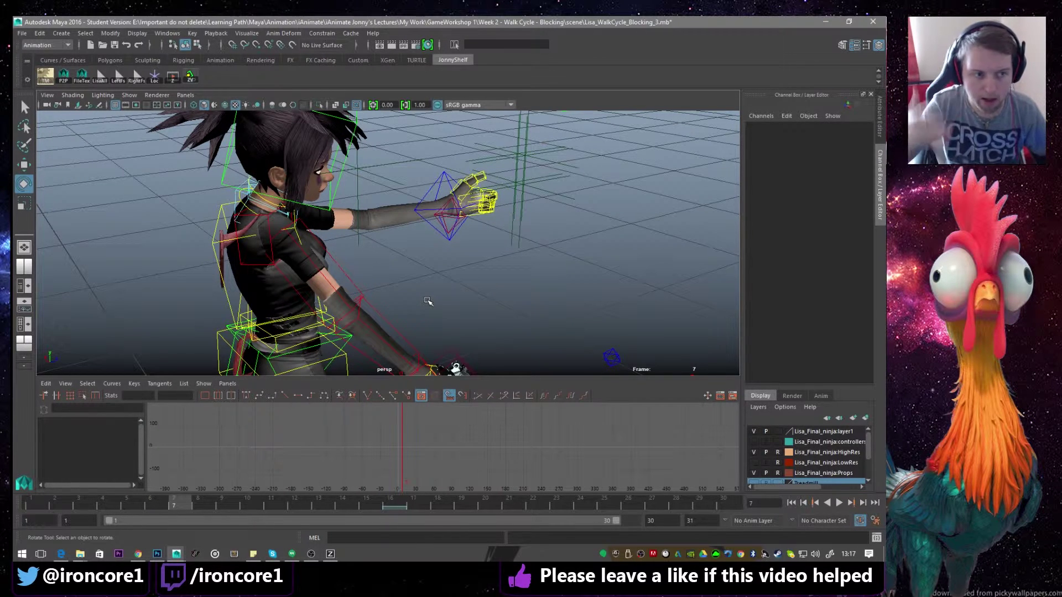
pyautogui.click(306, 252)
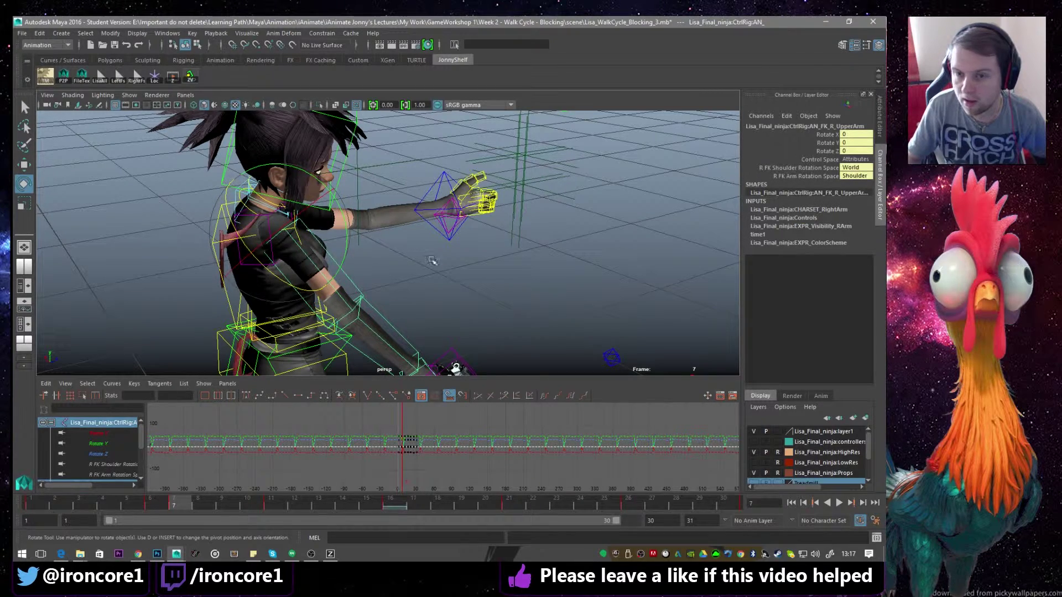
pyautogui.keyDown('alt'); pyautogui.moveTo(367, 224); pyautogui.dragTo(319, 227); pyautogui.keyUp('alt')
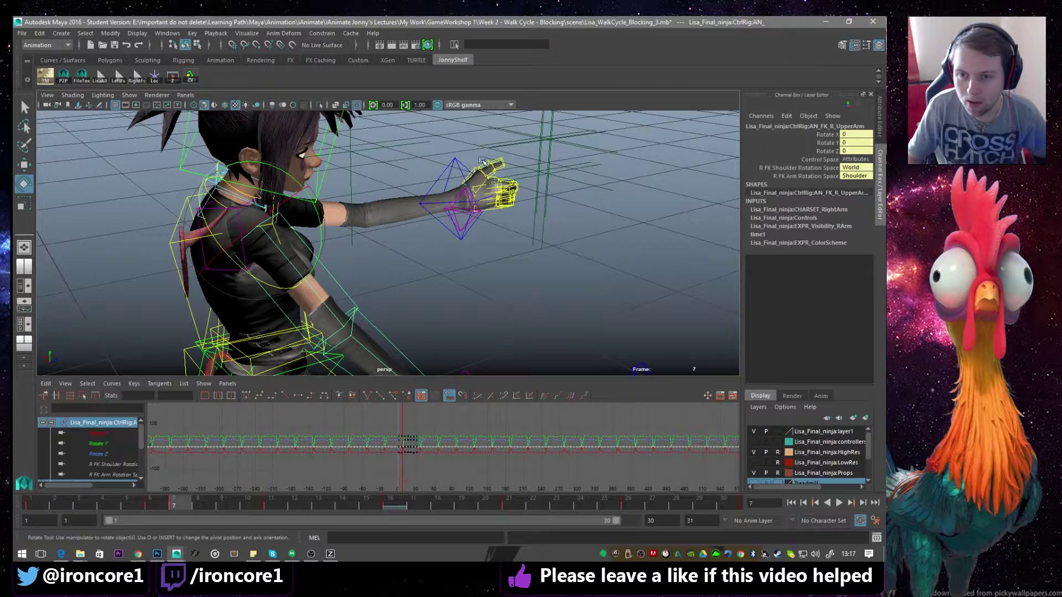
pyautogui.keyDown('alt'); pyautogui.moveTo(477, 182); pyautogui.dragTo(473, 257); pyautogui.keyUp('alt')
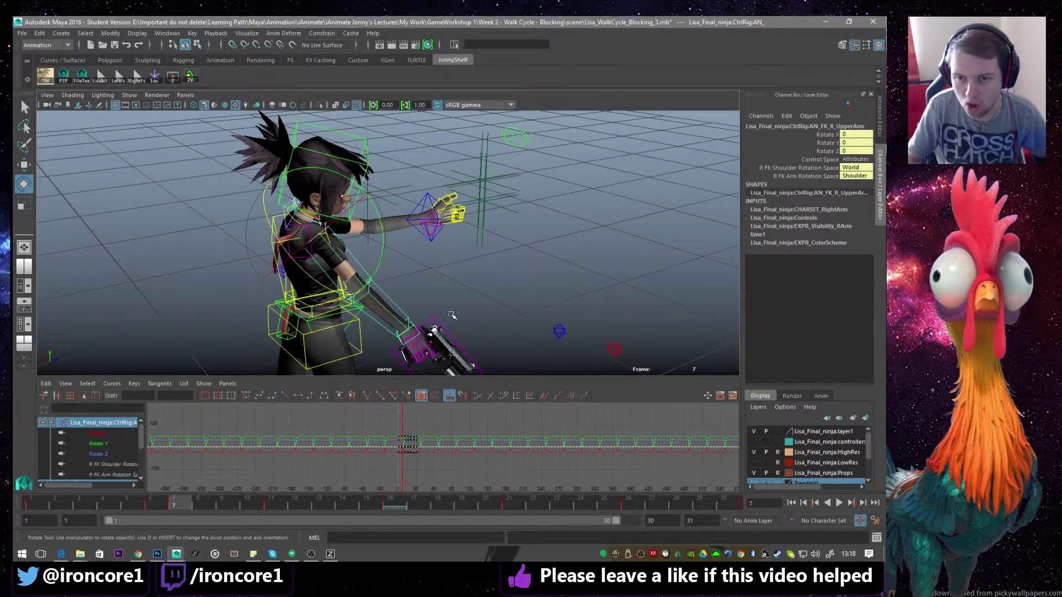
pyautogui.scroll(4, 449, 293)
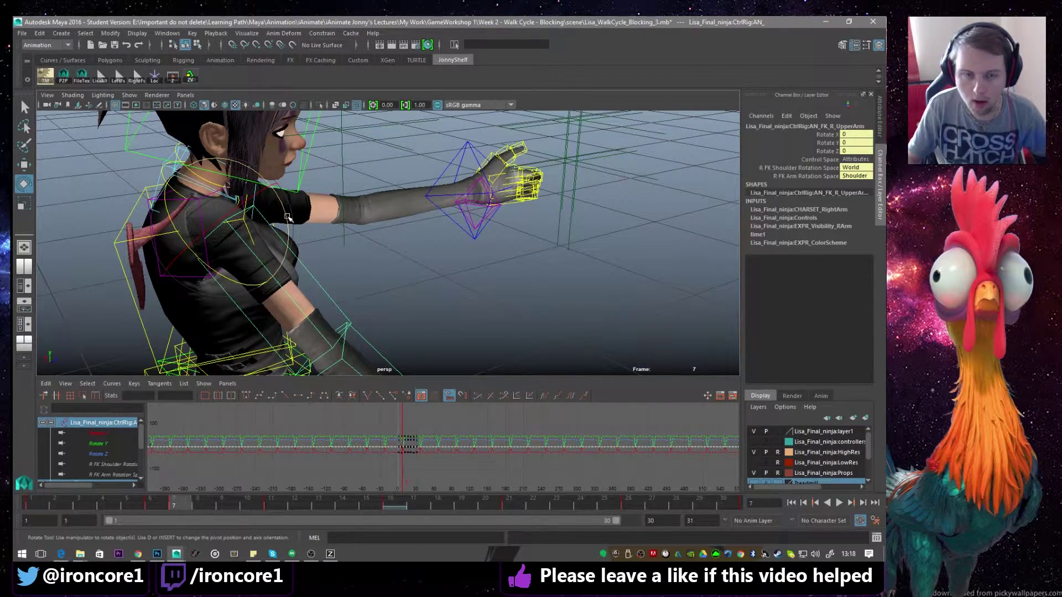
# - Switch to Gimbal rotation and rotate the upper arm to about -12.7, 48.4, 77.2
pyautogui.click(308, 239)
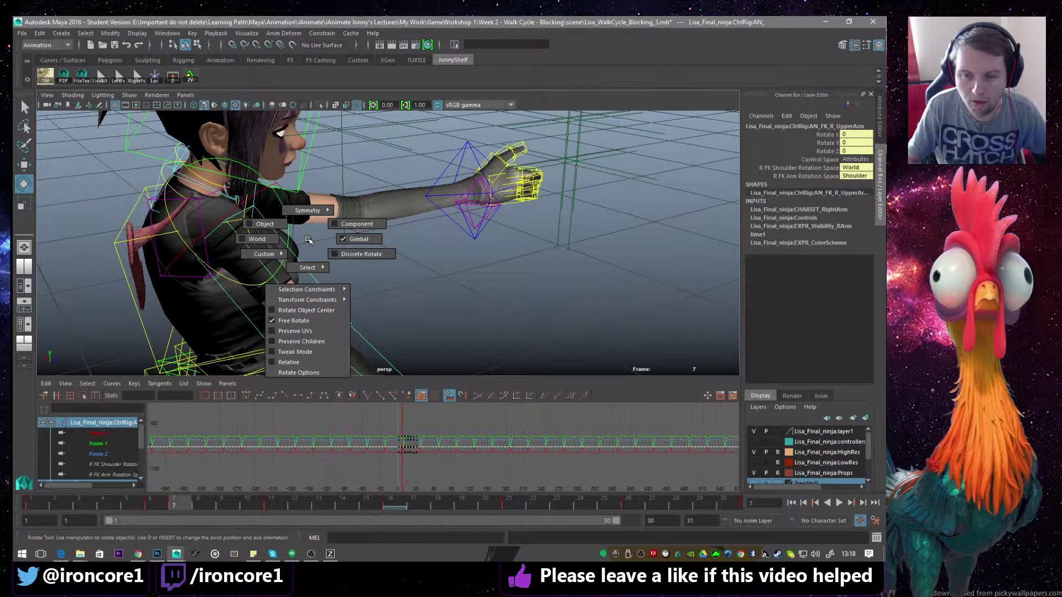
pyautogui.click(342, 238)
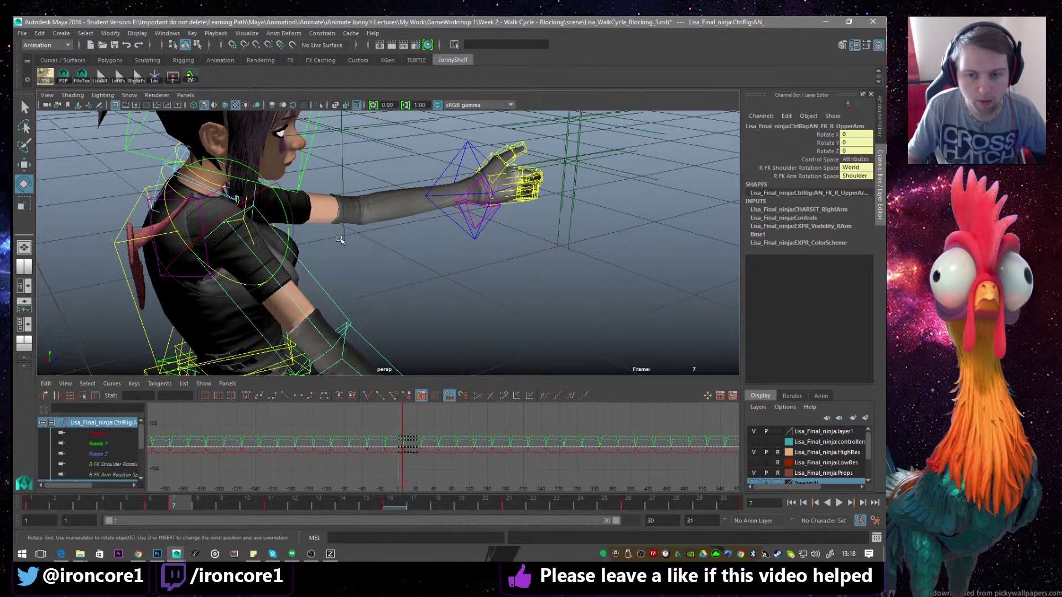
pyautogui.click(284, 210)
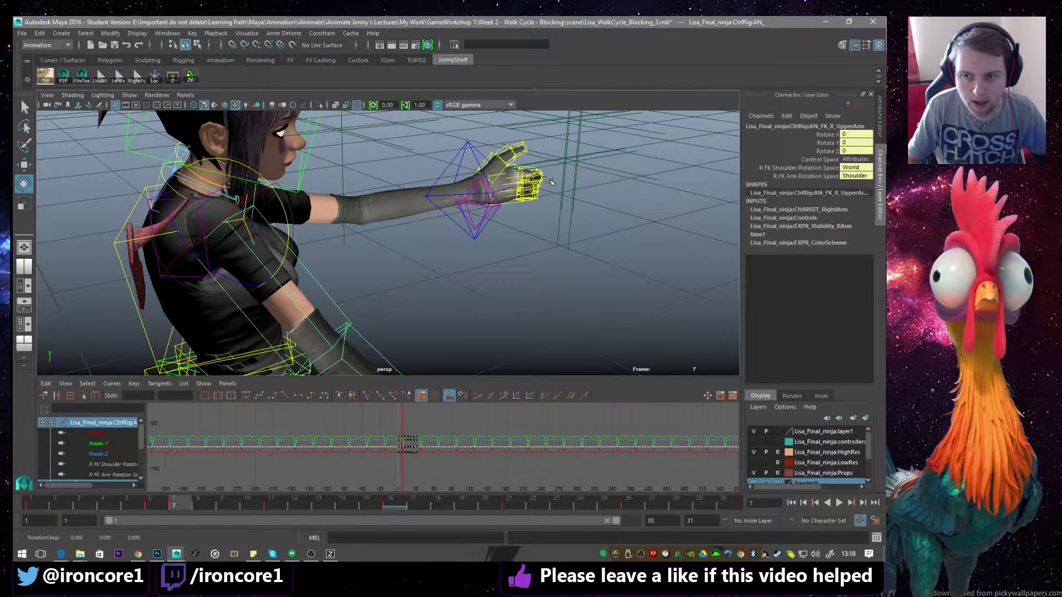
pyautogui.moveTo(282, 206); pyautogui.dragTo(186, 192)
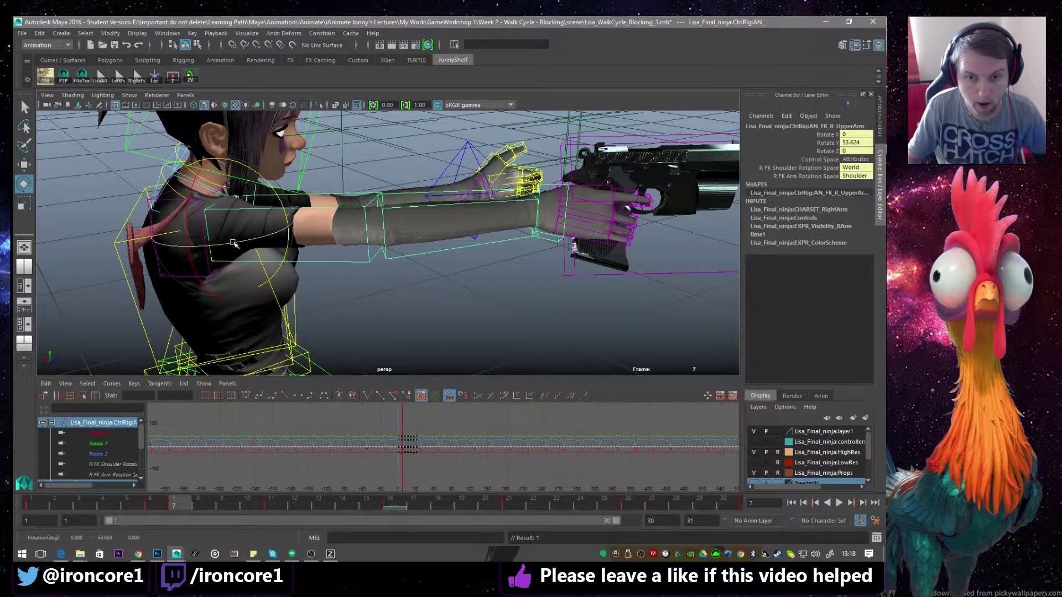
pyautogui.moveTo(233, 244); pyautogui.dragTo(274, 245)
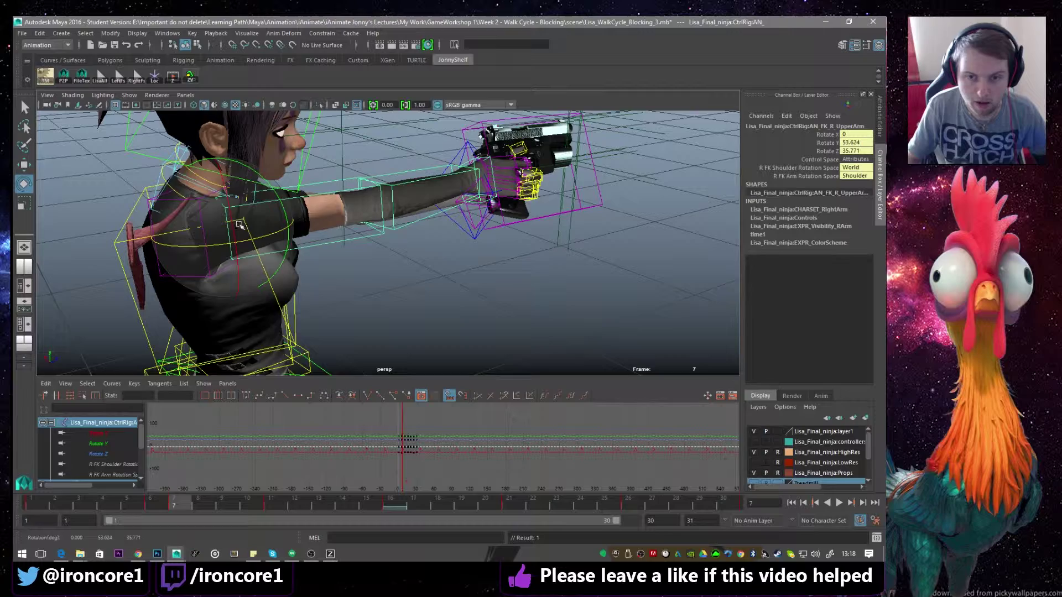
pyautogui.moveTo(240, 225); pyautogui.dragTo(279, 217)
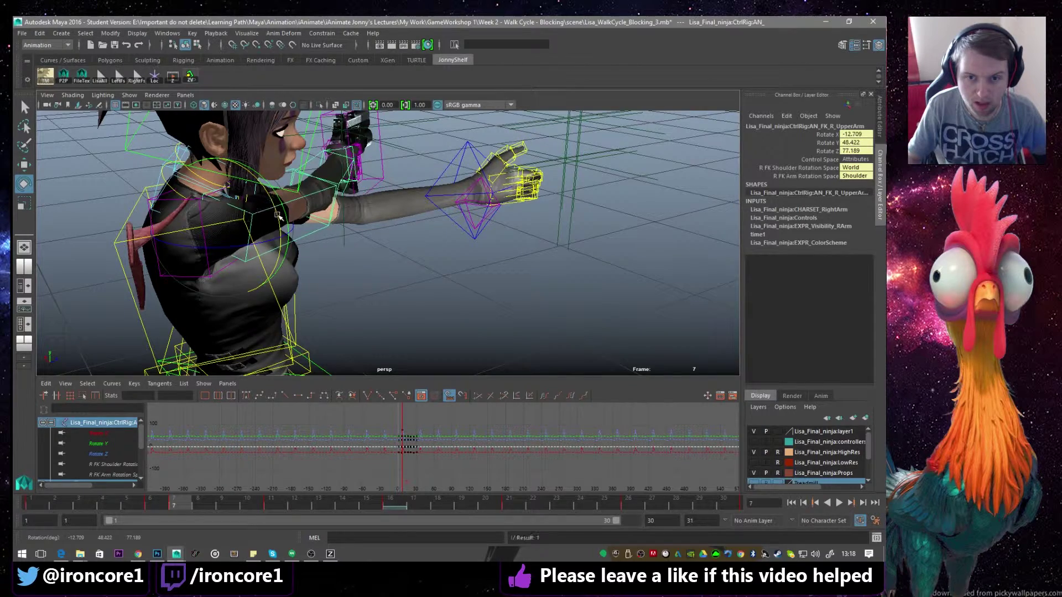
# - Undo the arm rotations back to zero, then try a new Y/Z swing of the gun arm
pyautogui.hotkey('ctrl', 'z')
pyautogui.hotkey('ctrl', 'z')
pyautogui.hotkey('ctrl', 'z')
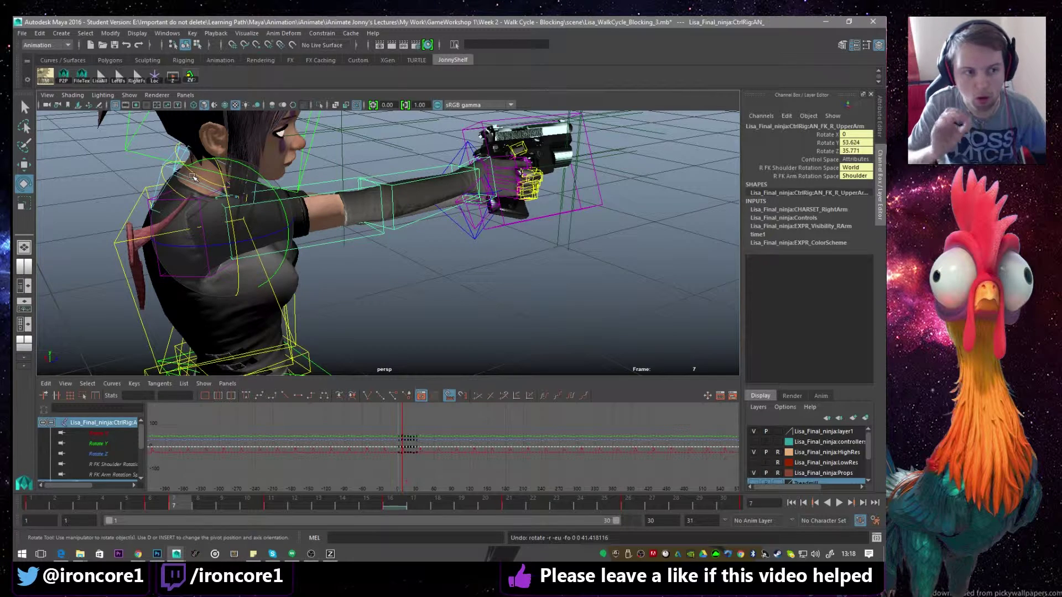
pyautogui.hotkey('ctrl', 'z')
pyautogui.hotkey('ctrl', 'z')
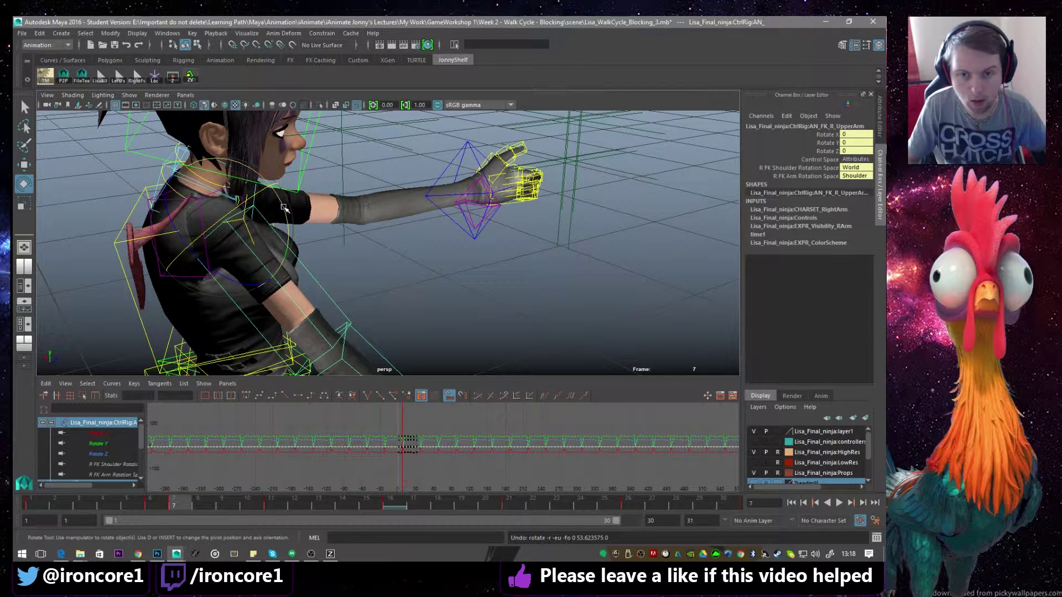
pyautogui.moveTo(284, 207); pyautogui.dragTo(249, 165)
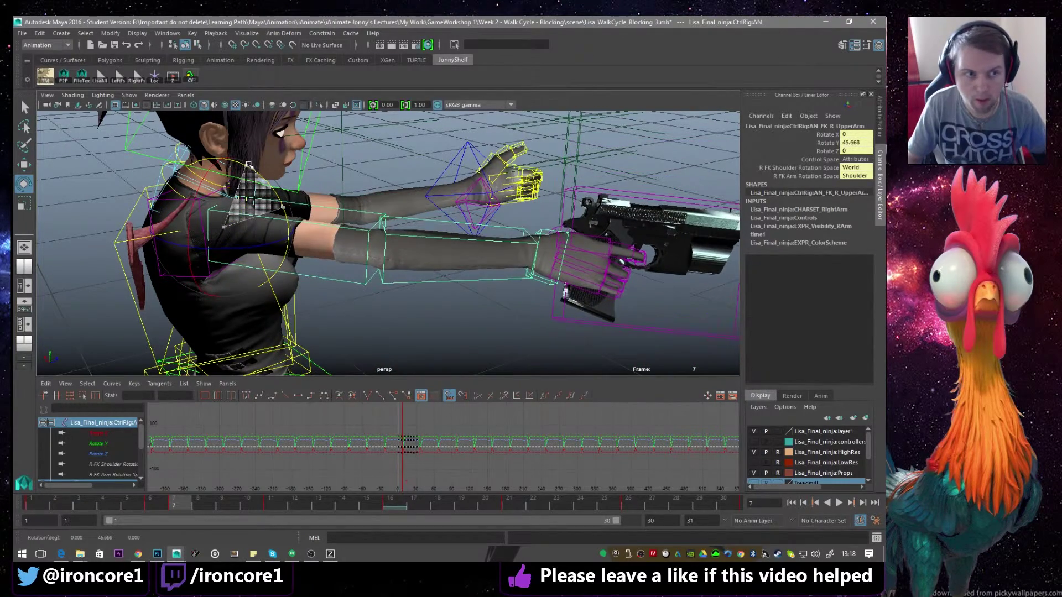
pyautogui.moveTo(244, 245); pyautogui.dragTo(284, 235)
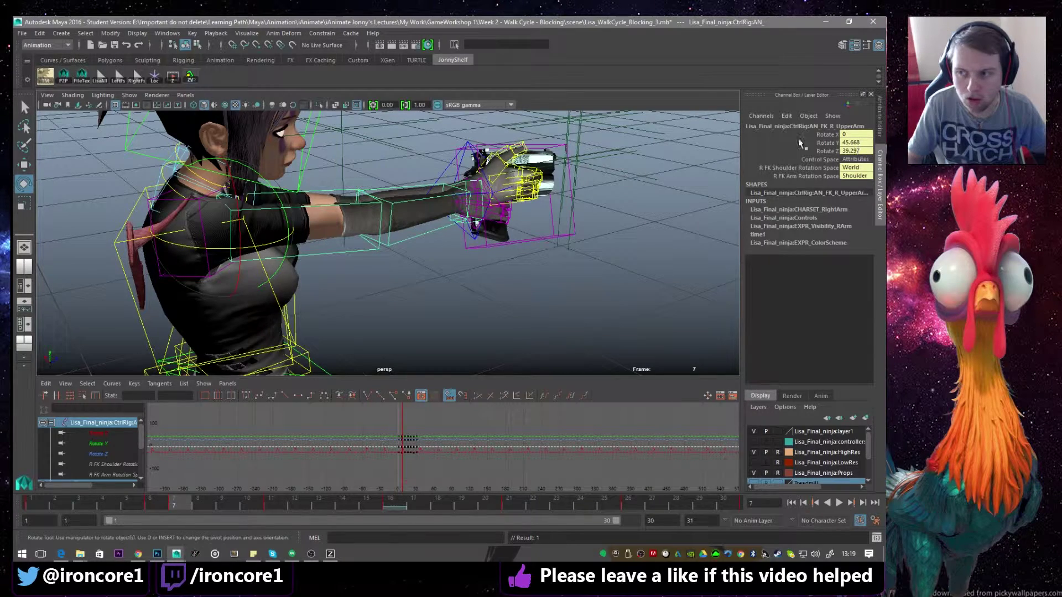
# - Try and undo further gun-arm rotations until the upper arm is back at 0, 0, 0
pyautogui.hotkey('ctrl', 'z')
pyautogui.hotkey('ctrl', 'z')
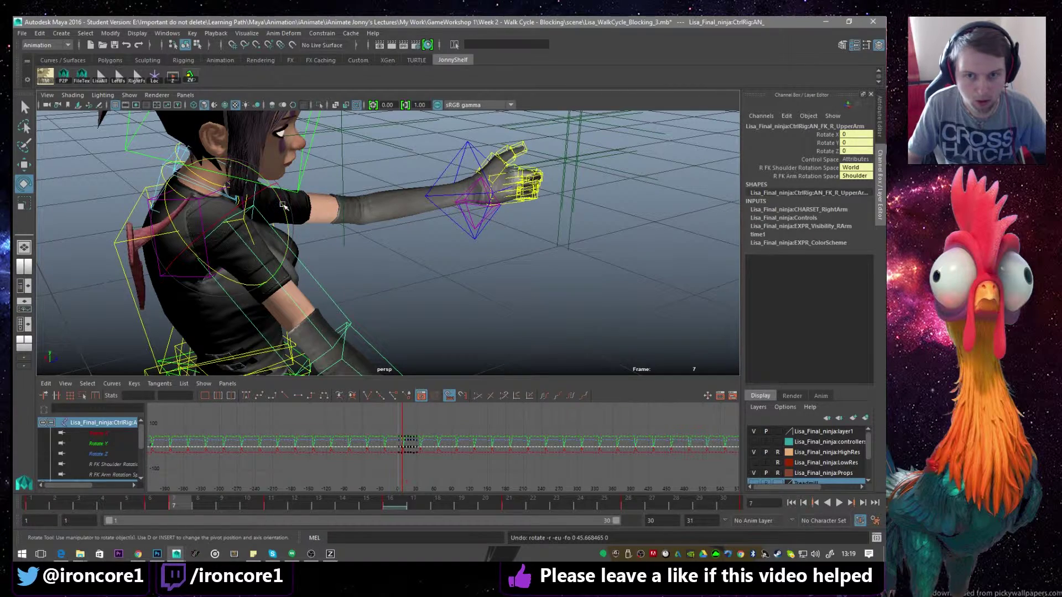
pyautogui.moveTo(284, 205); pyautogui.dragTo(280, 192)
pyautogui.hotkey('ctrl', 'z')
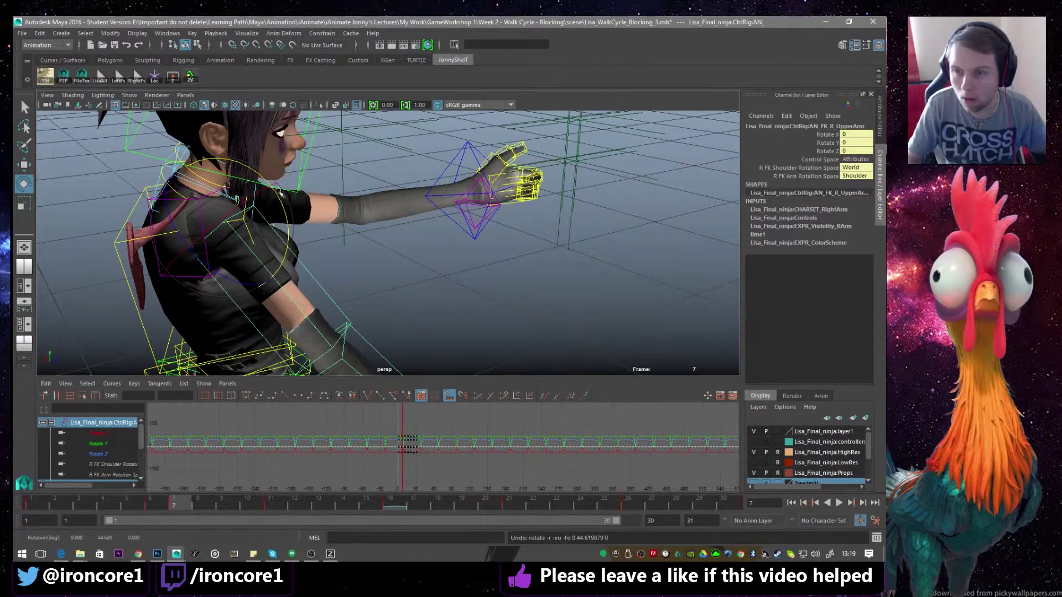
pyautogui.moveTo(221, 265)
pyautogui.mouseDown()
pyautogui.moveTo(243, 279)
pyautogui.moveTo(227, 272)
pyautogui.mouseUp()
pyautogui.hotkey('ctrl', 'z')
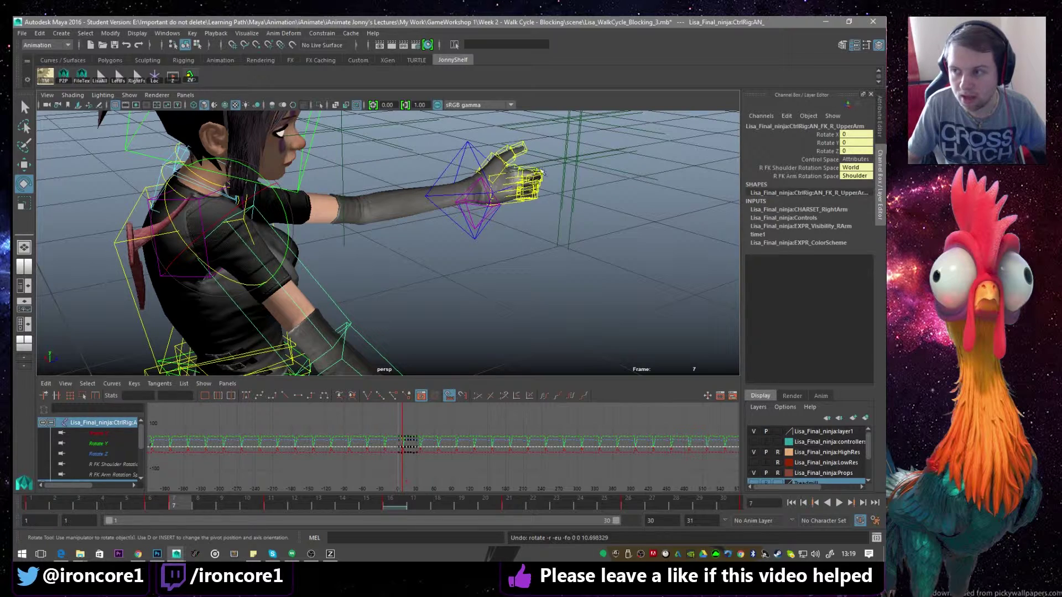
# - Check the upper-arm joint's rotate order choices among its attributes
pyautogui.click(881, 127)
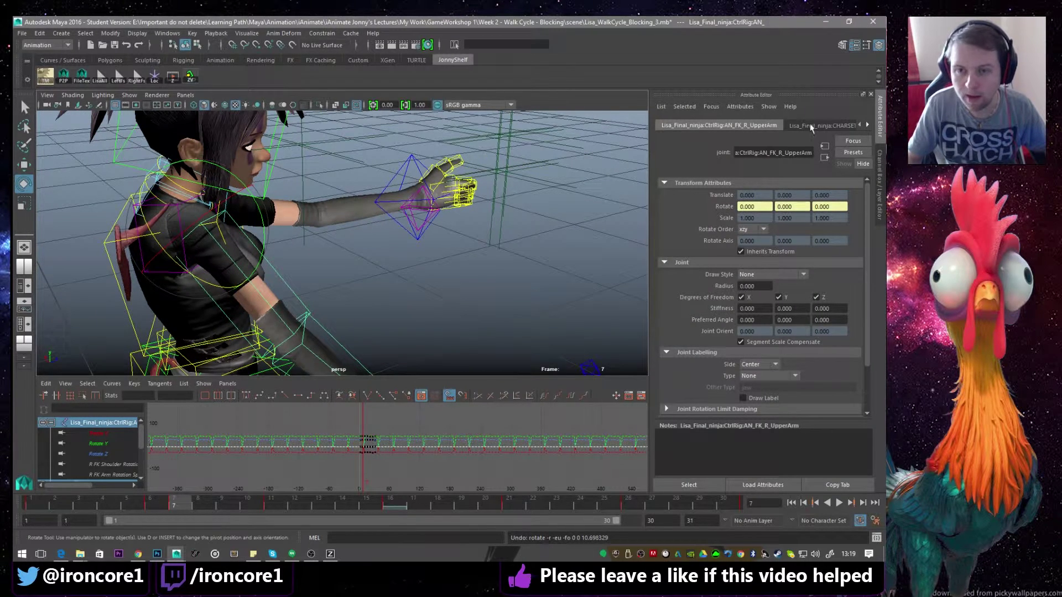
pyautogui.click(762, 230)
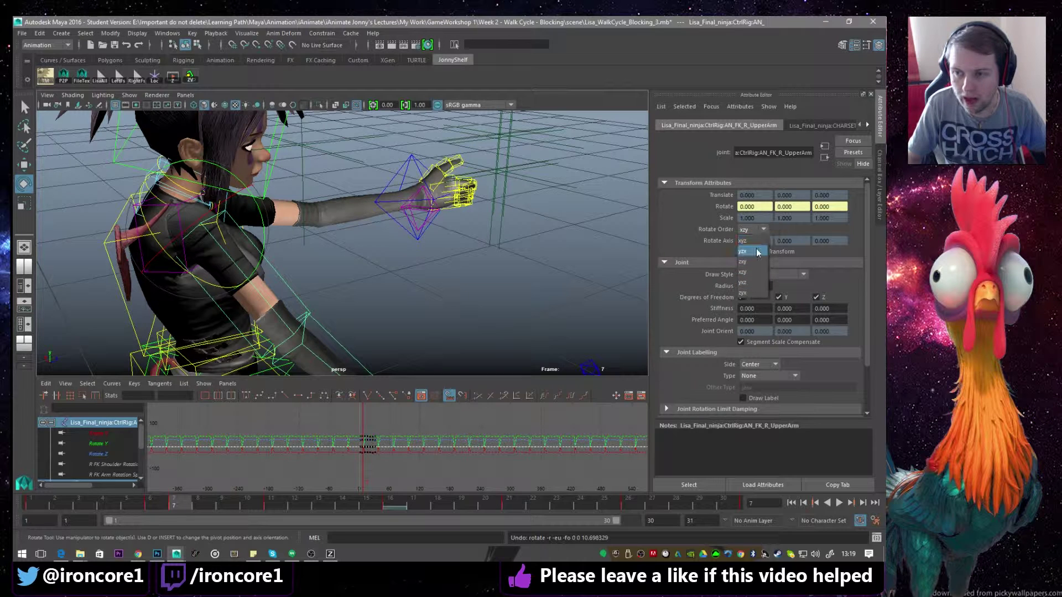
pyautogui.click(884, 187)
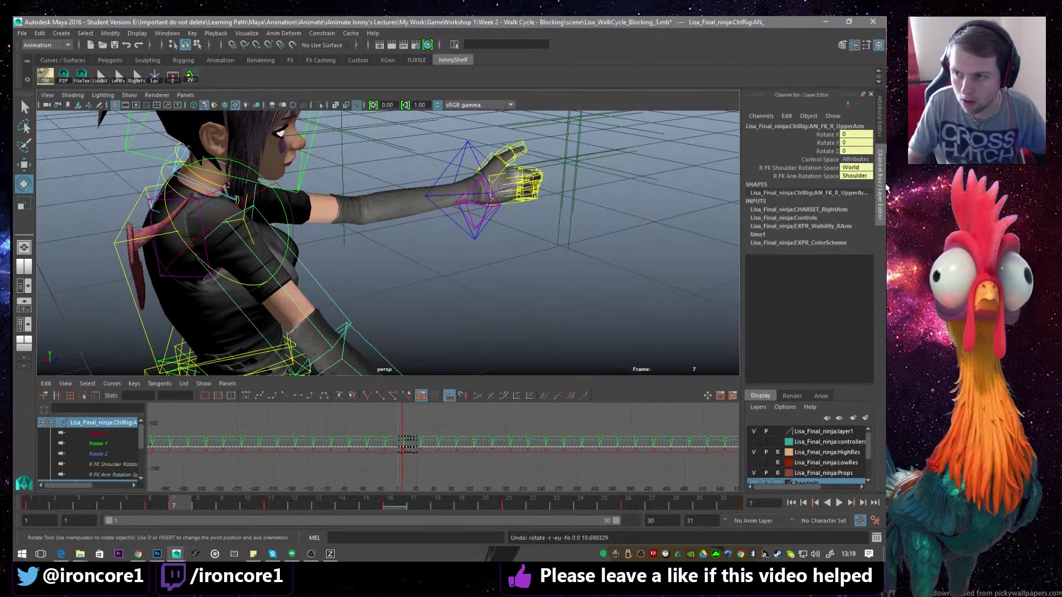
# - In Channel Control, move Rotate Order from Nonkeyable Hidden to Keyable
pyautogui.click(789, 116)
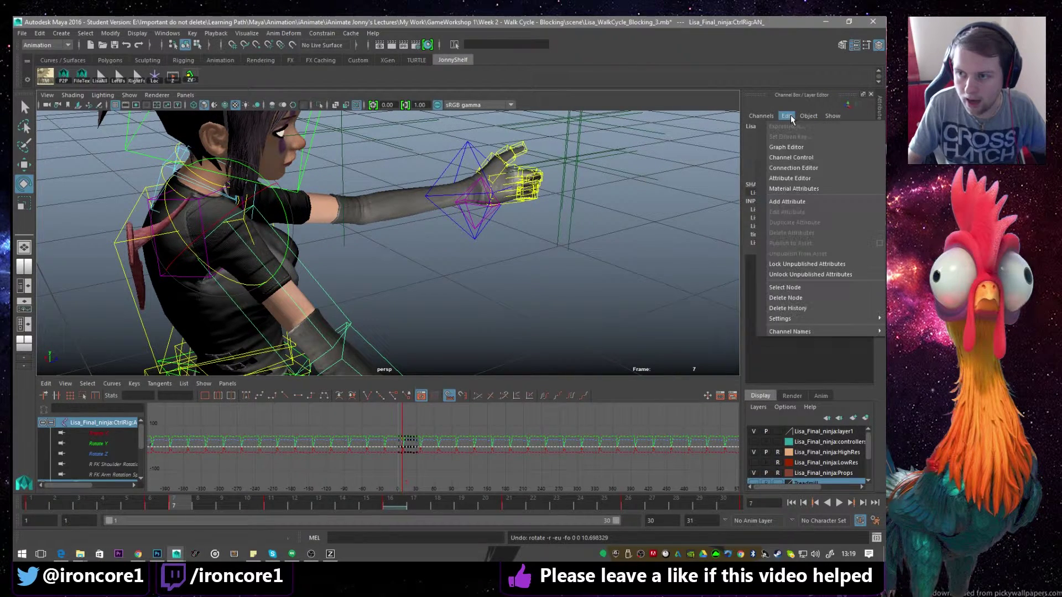
pyautogui.click(806, 159)
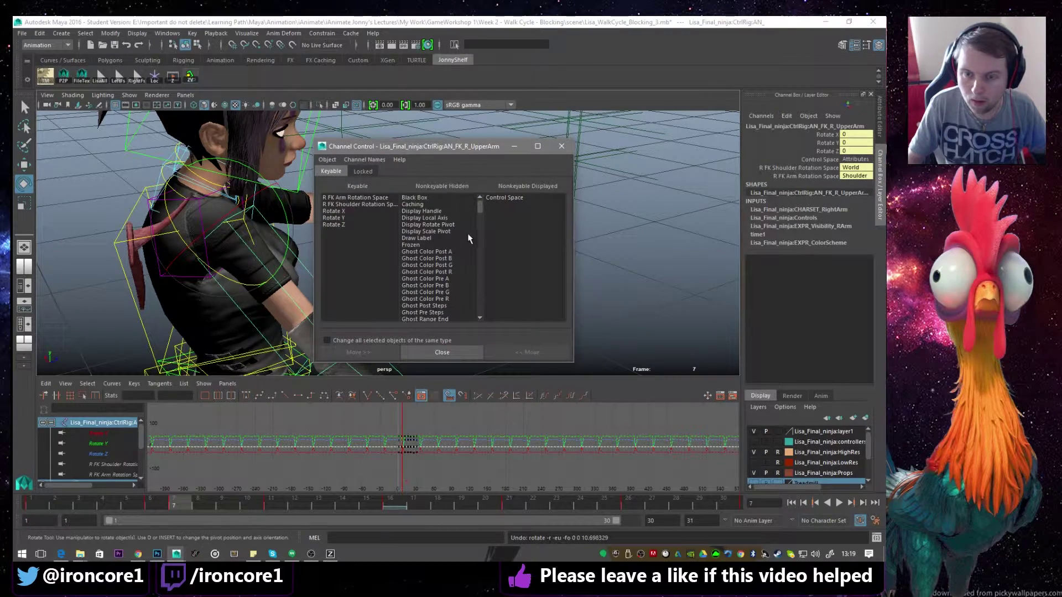
pyautogui.scroll(-7, 430, 234)
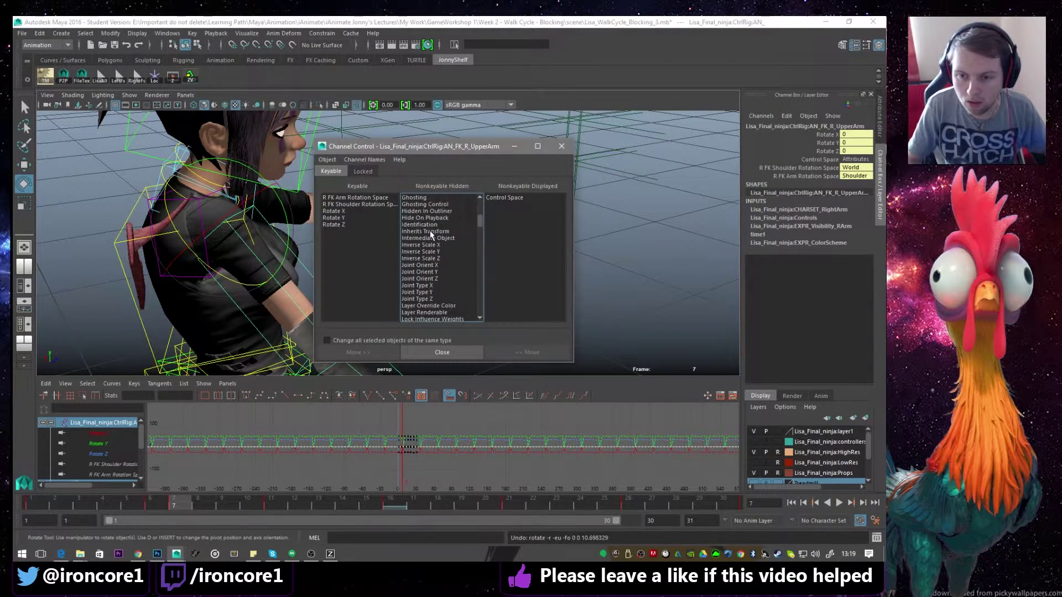
pyautogui.scroll(-10, 437, 241)
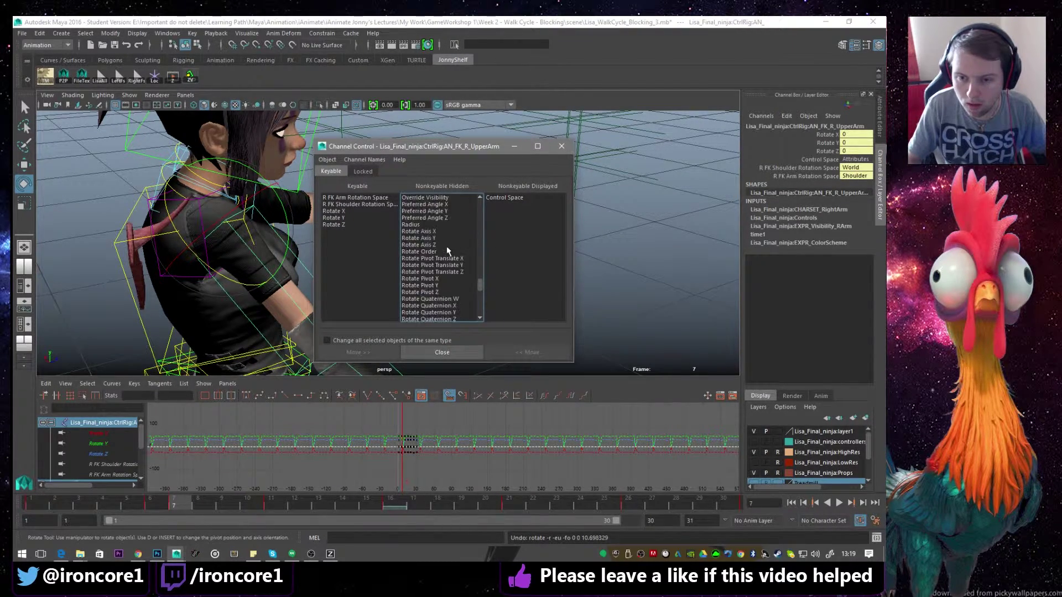
pyautogui.scroll(-5, 446, 247)
pyautogui.scroll(-7, 429, 274)
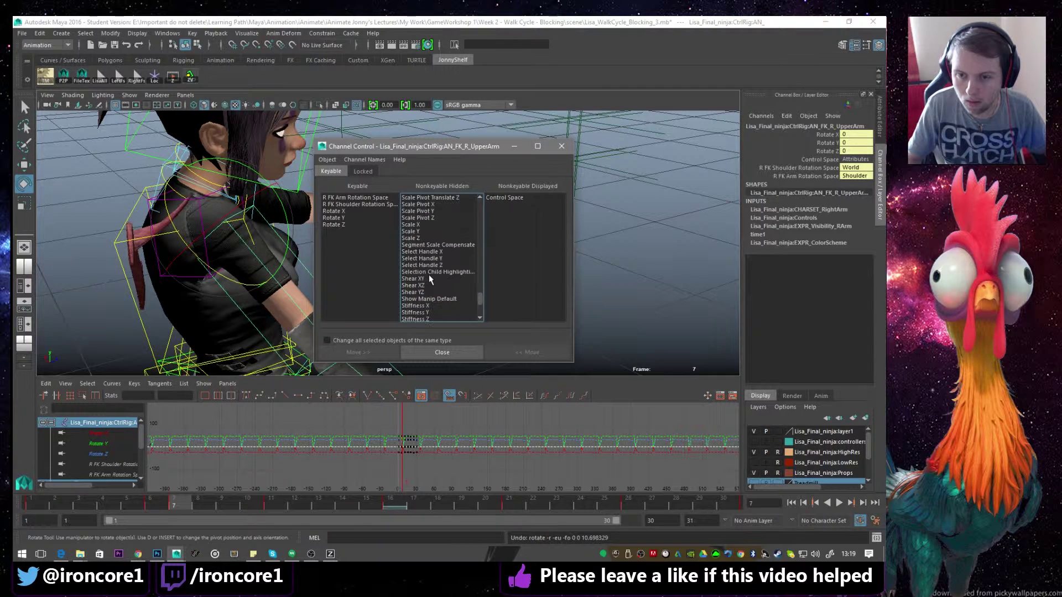
pyautogui.scroll(12, 431, 274)
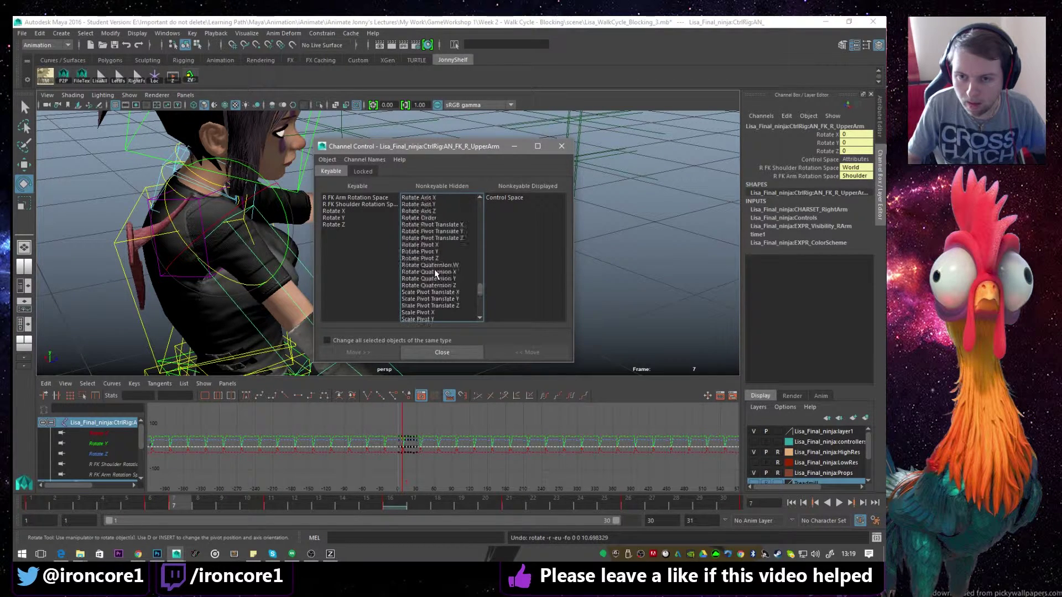
pyautogui.scroll(-2, 431, 285)
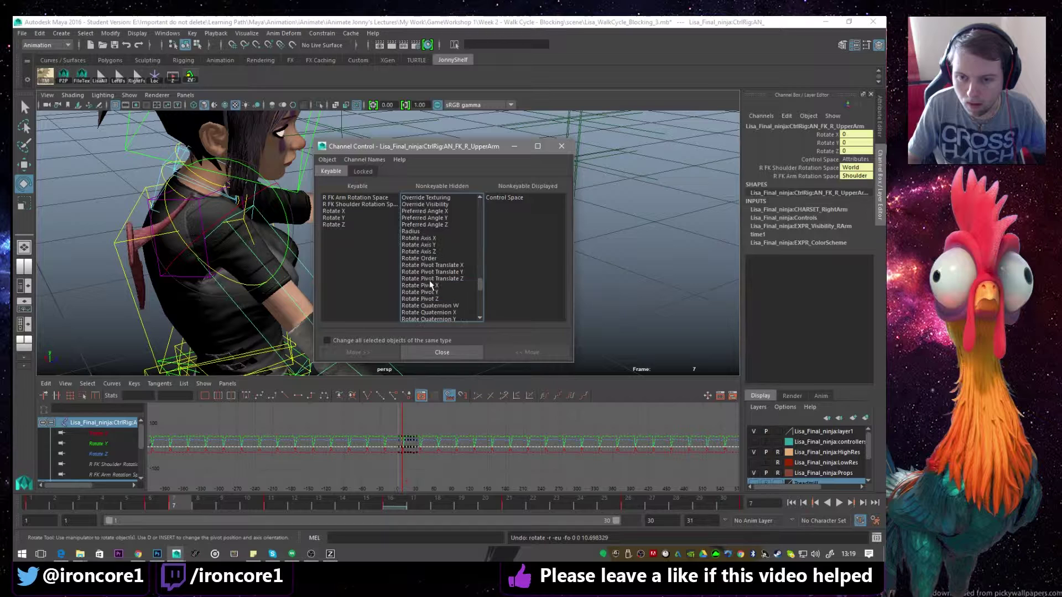
pyautogui.scroll(-1, 440, 280)
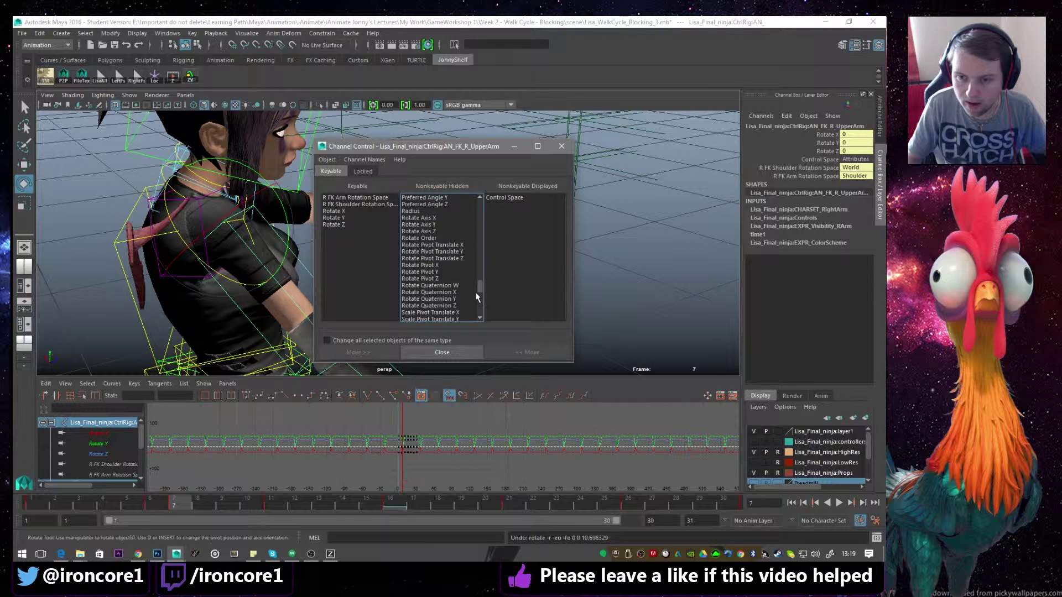
pyautogui.scroll(-3, 480, 285)
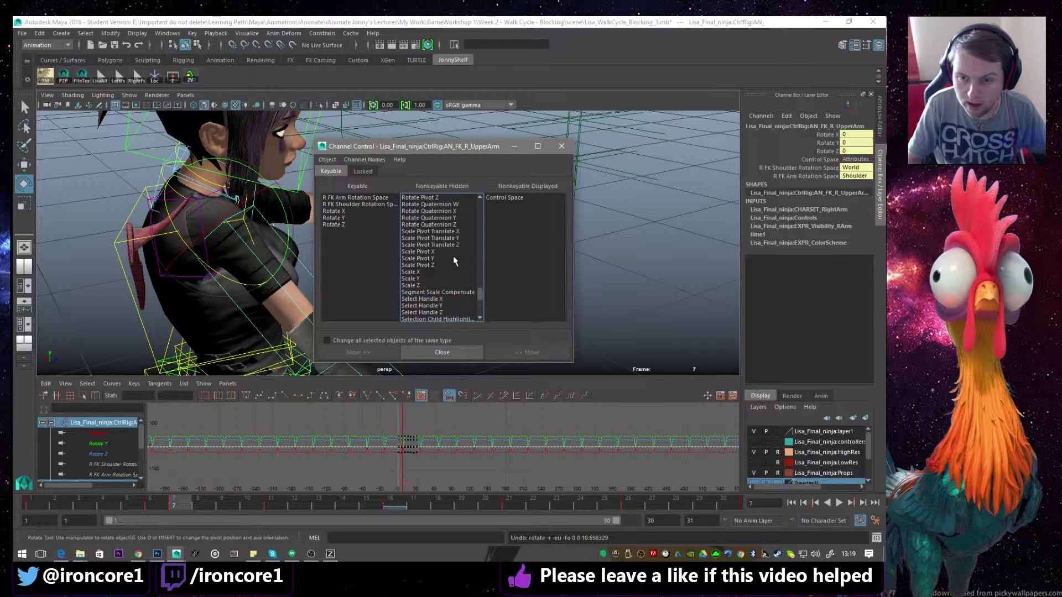
pyautogui.scroll(2, 439, 233)
pyautogui.click(433, 218)
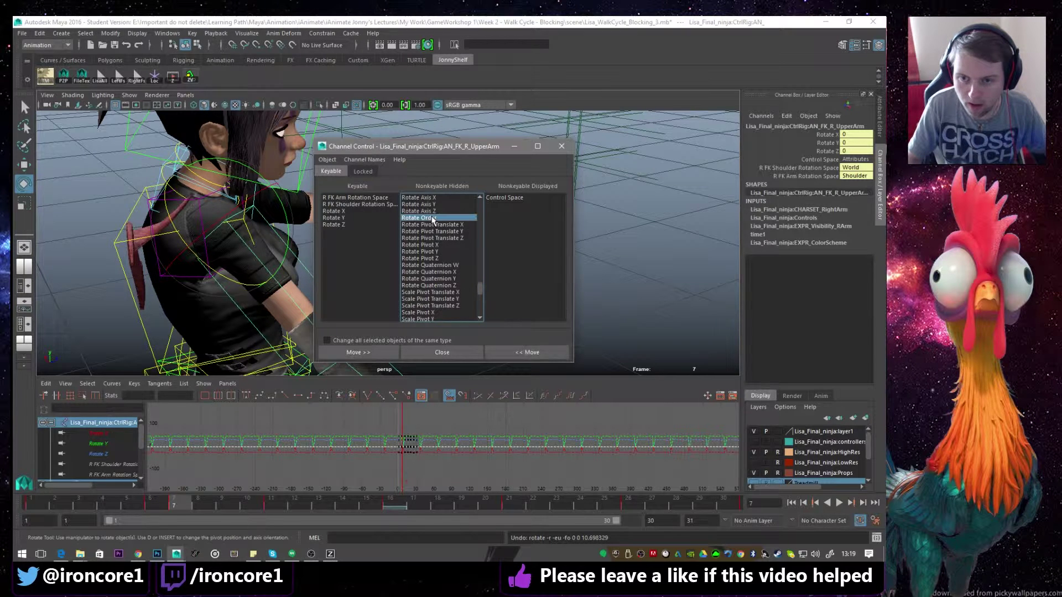
pyautogui.click(546, 351)
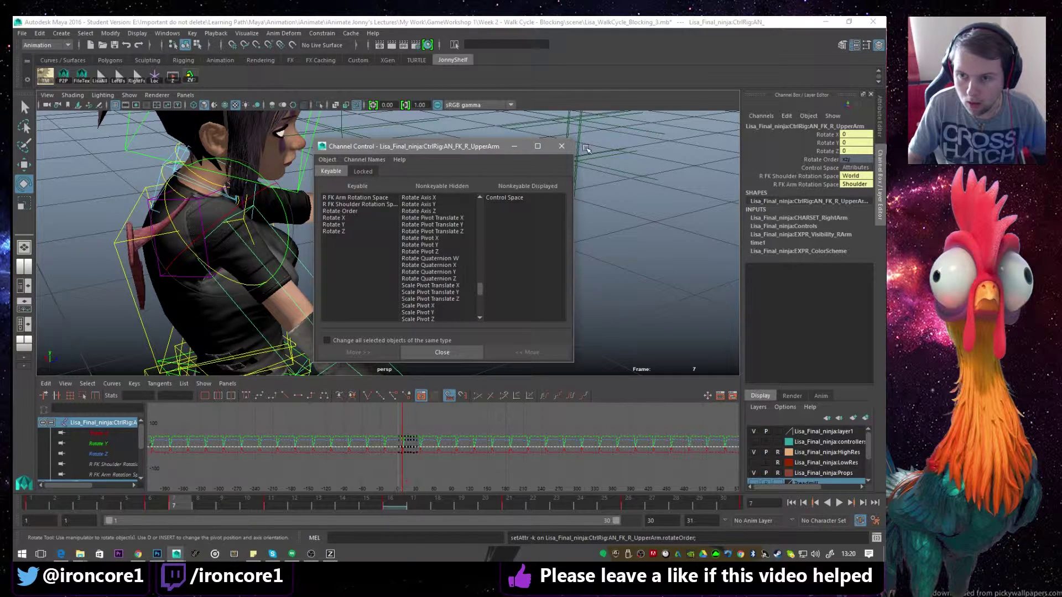
pyautogui.click(561, 146)
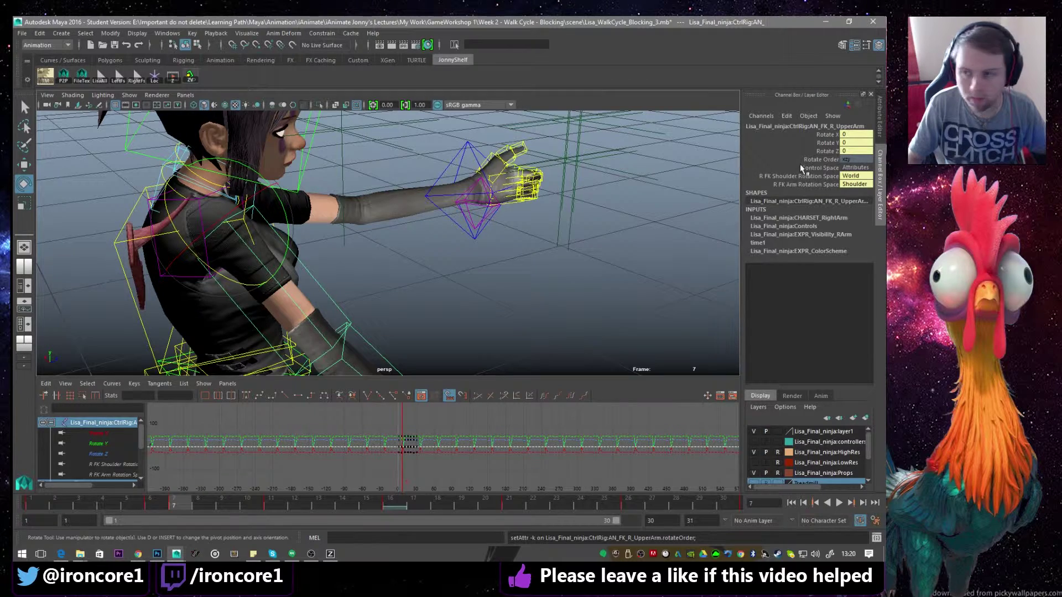
# - Unlock Rotate Order, then key the Control Space and Rotate Order channels
pyautogui.rightClick(823, 160)
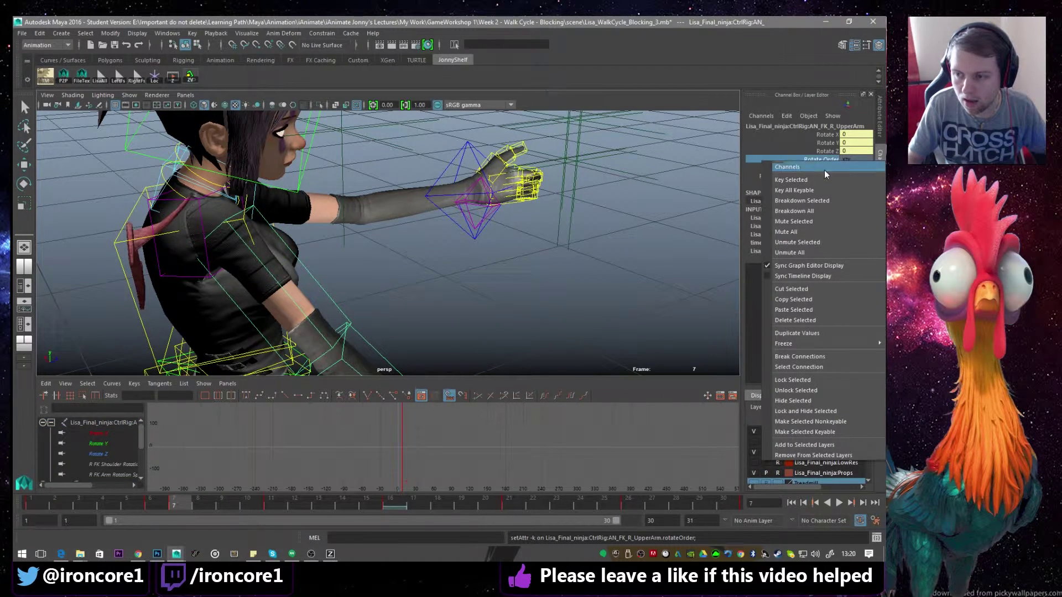
pyautogui.click(831, 390)
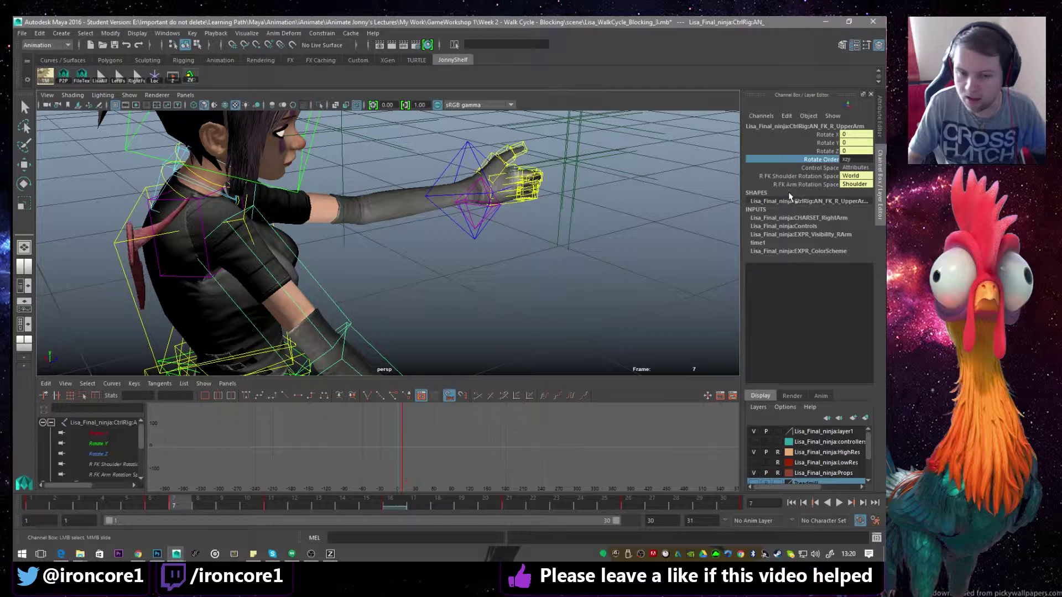
pyautogui.rightClick(817, 164)
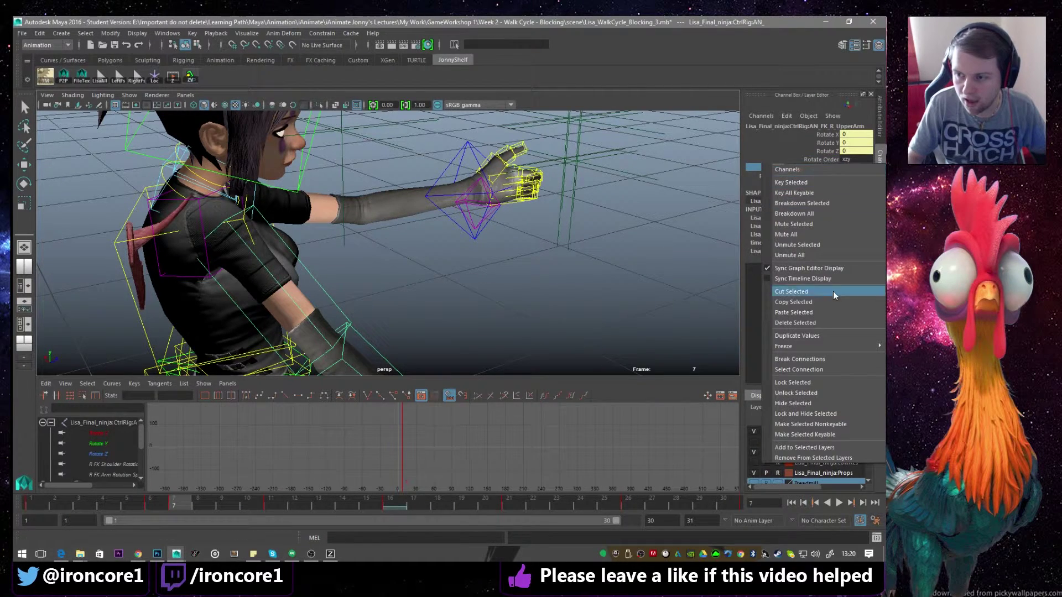
pyautogui.click(813, 182)
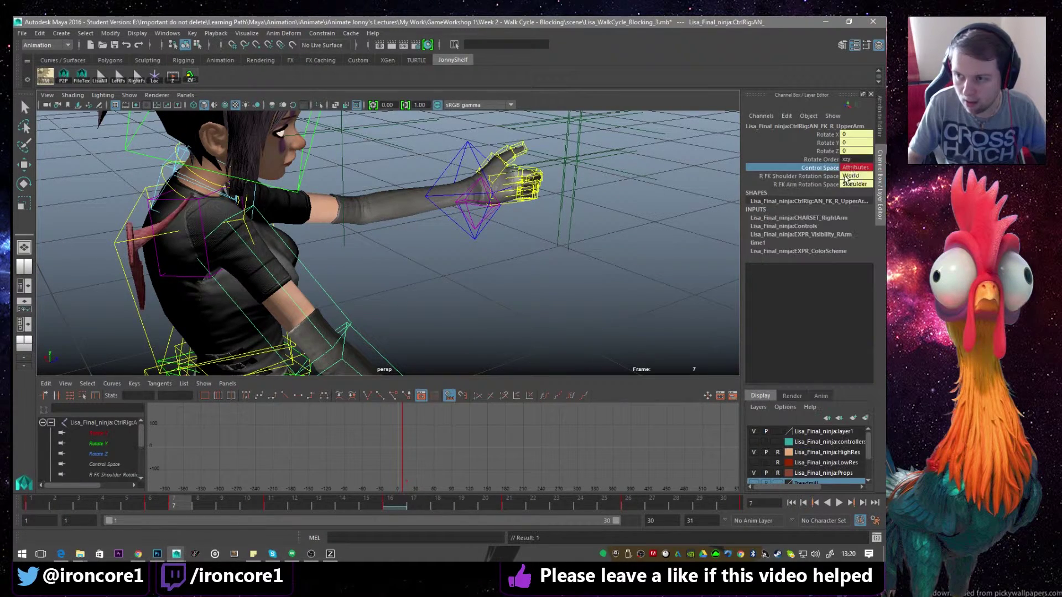
pyautogui.rightClick(806, 165)
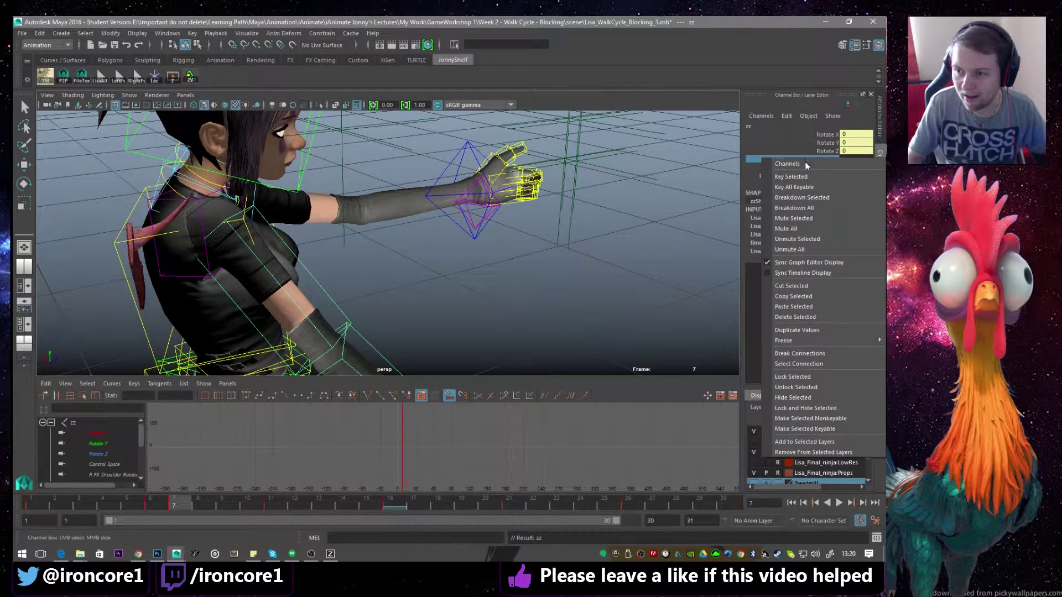
pyautogui.click(792, 176)
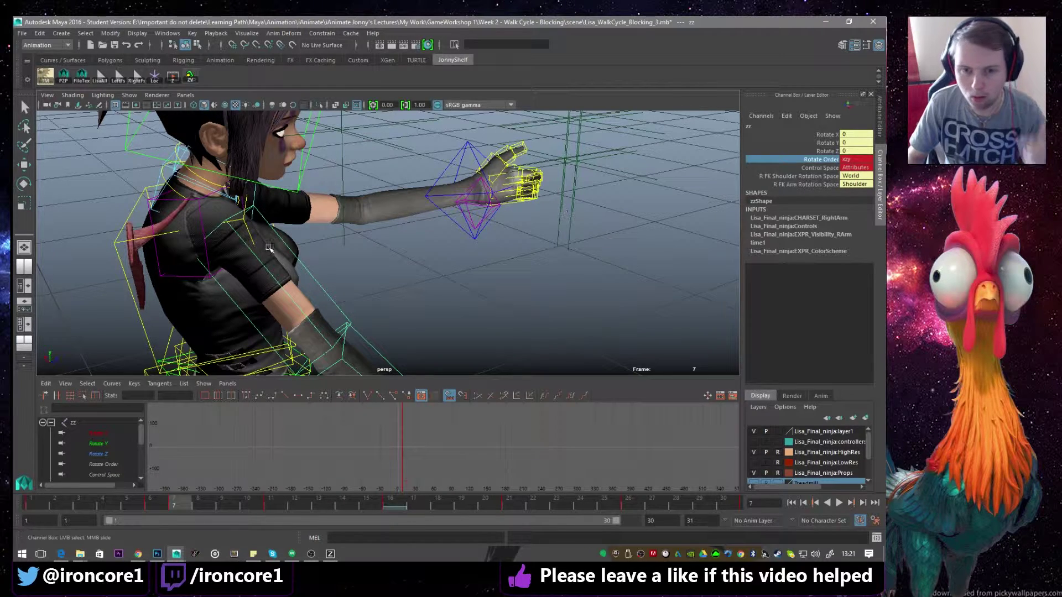
# - Test-rotate the shoulder, undo it, and bring up the Rotate Order dropdown
pyautogui.press('e')
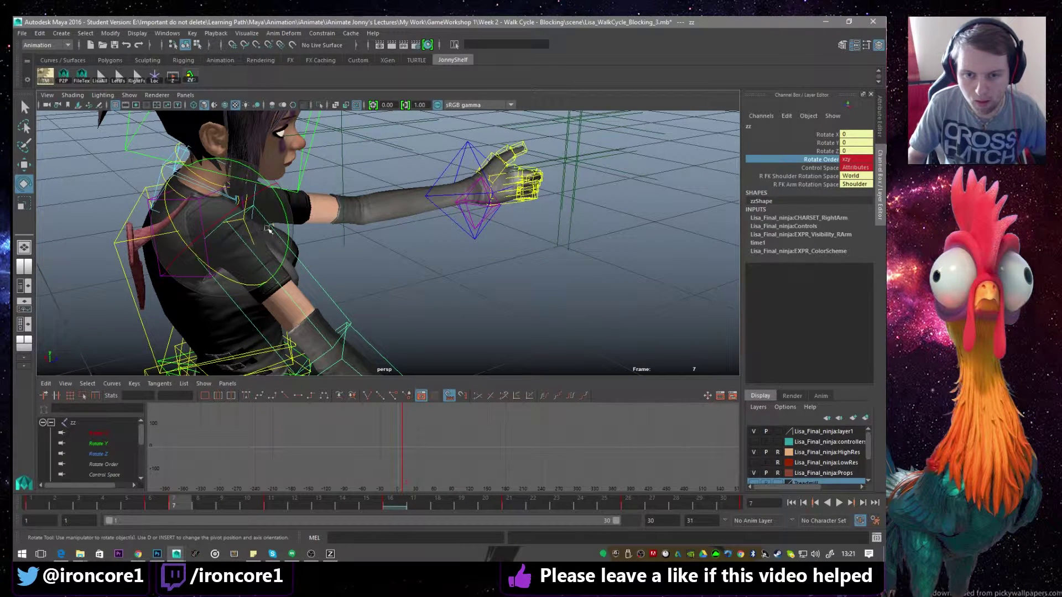
pyautogui.moveTo(223, 275); pyautogui.dragTo(227, 277)
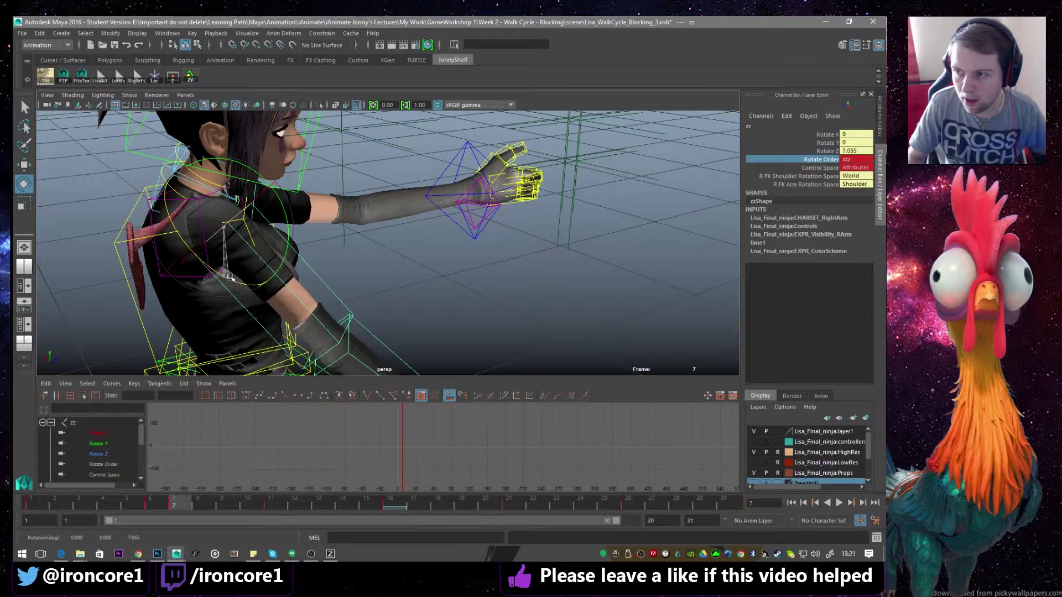
pyautogui.hotkey('ctrl', 'z')
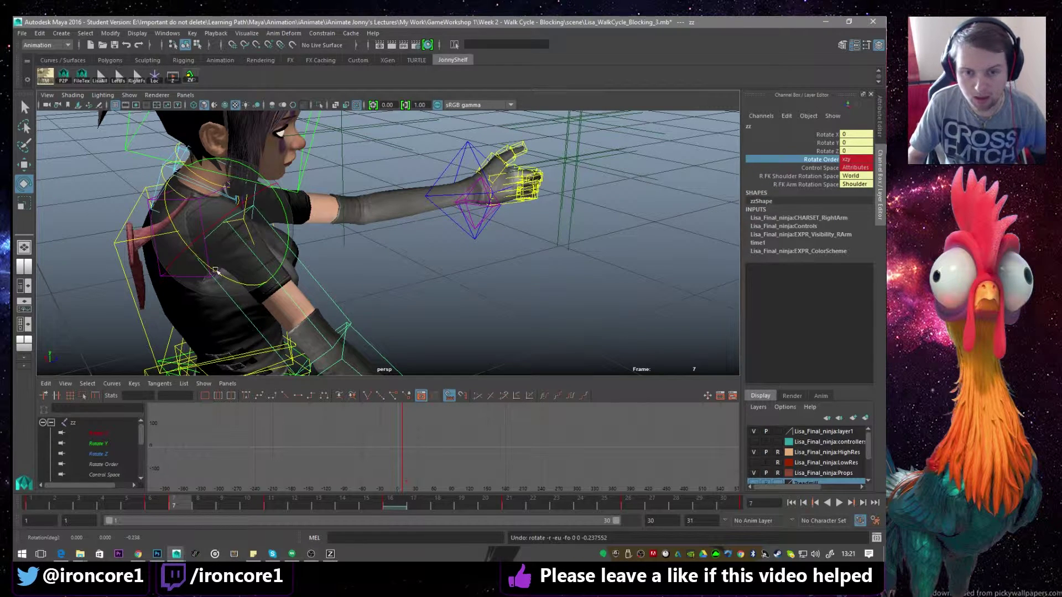
pyautogui.click(864, 161)
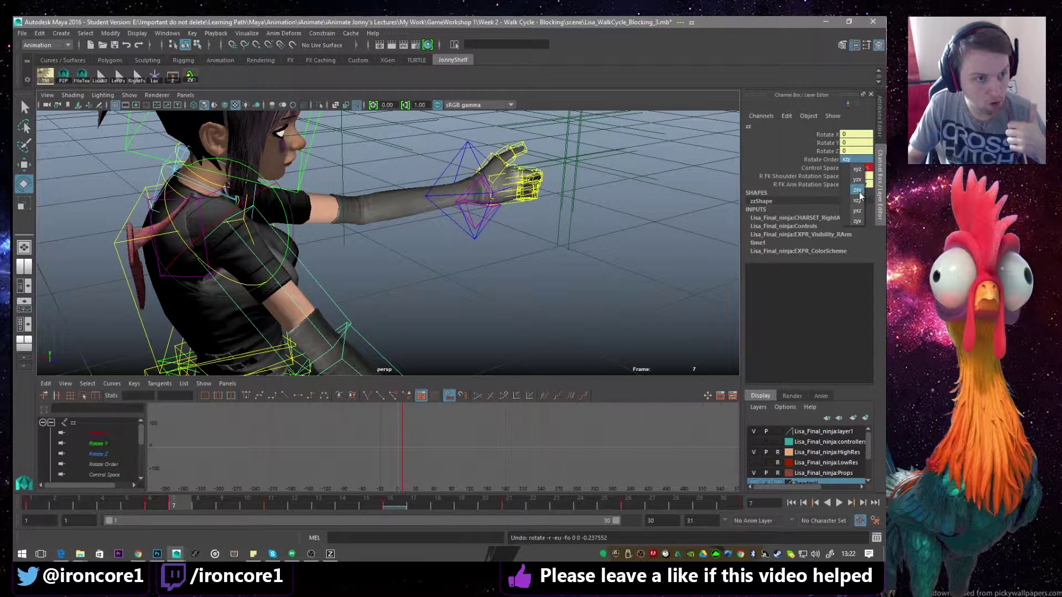
# - Set the rotate order to zxy and swing the upper arm so the gun rises
pyautogui.click(858, 192)
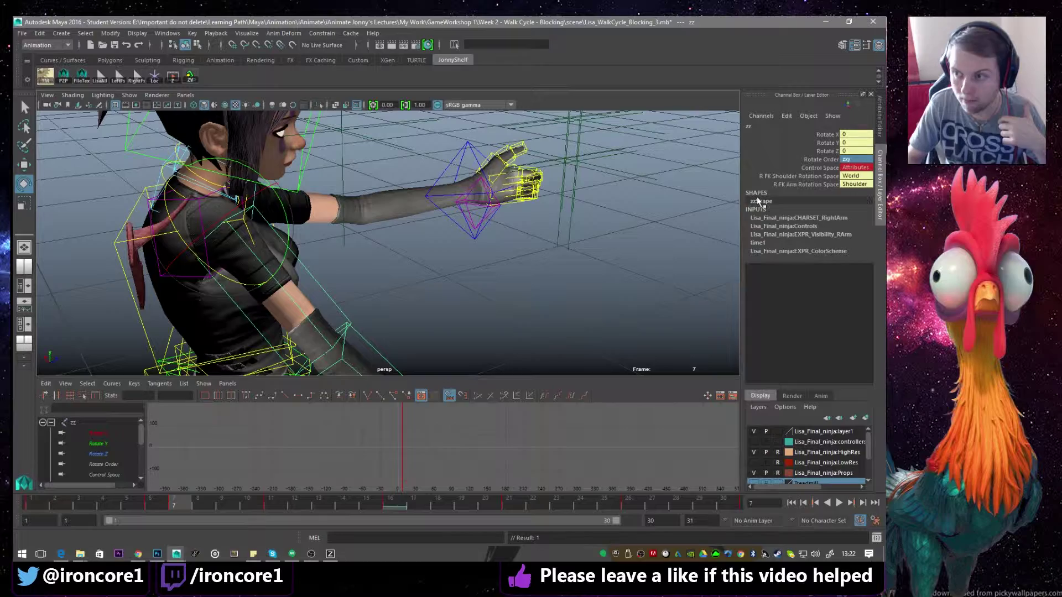
pyautogui.moveTo(279, 206); pyautogui.dragTo(218, 168)
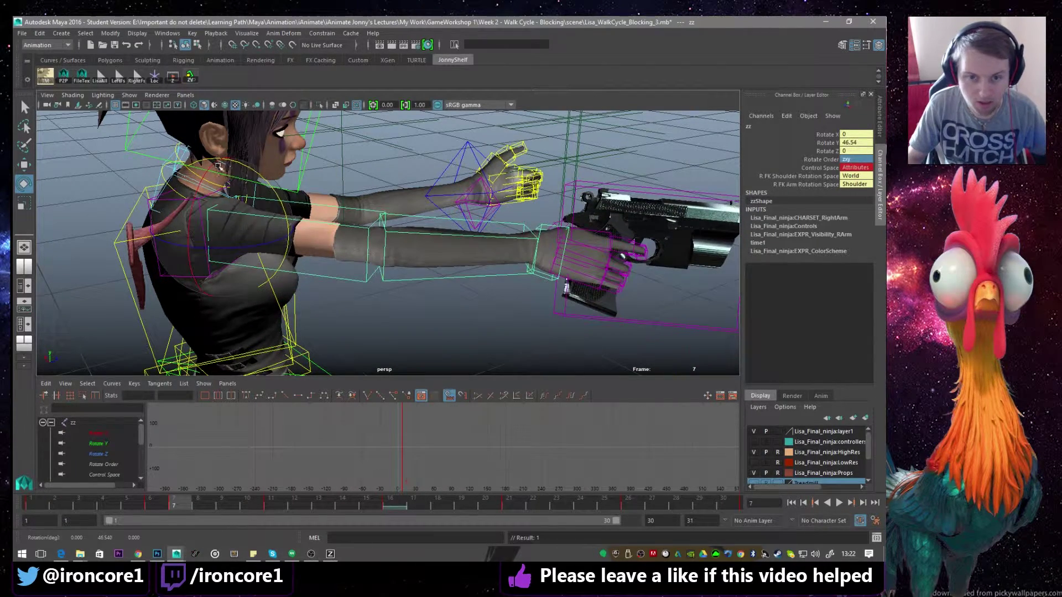
pyautogui.moveTo(246, 224); pyautogui.dragTo(376, 237)
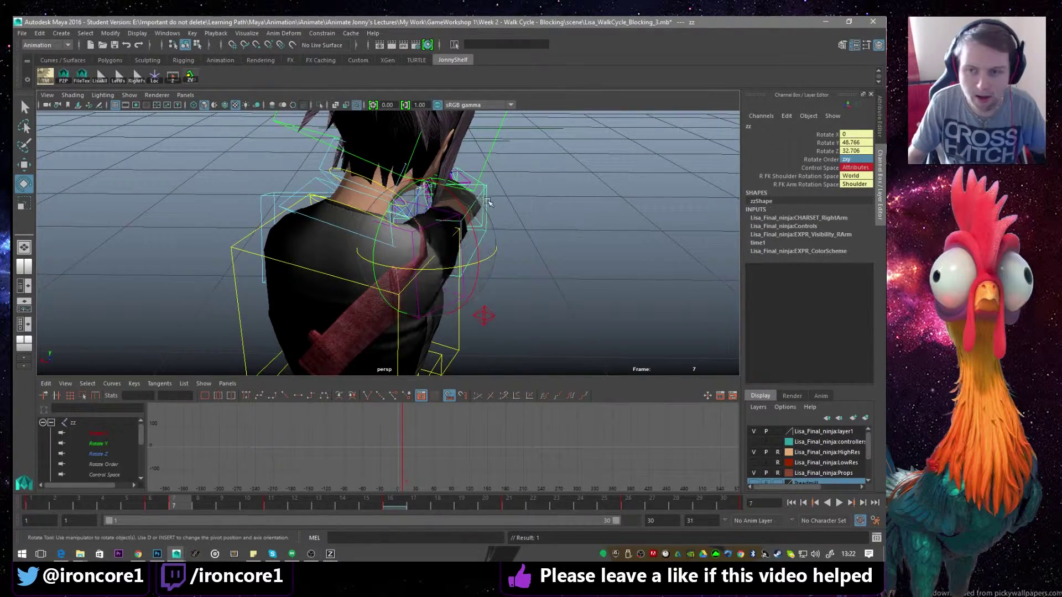
pyautogui.keyDown('alt'); pyautogui.moveTo(480, 200); pyautogui.dragTo(440, 264); pyautogui.keyUp('alt')
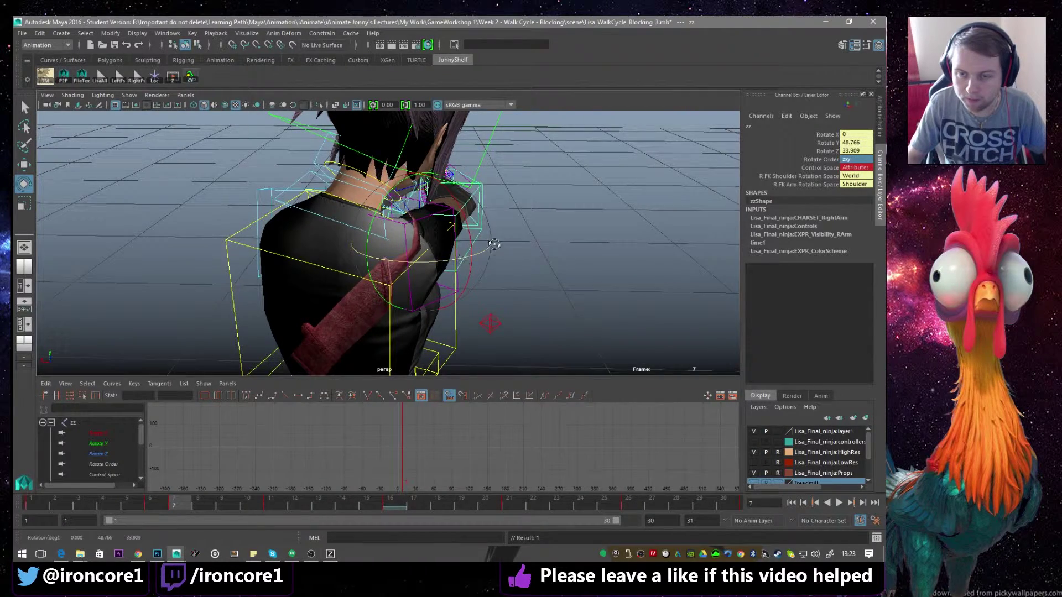
pyautogui.keyDown('alt'); pyautogui.moveTo(495, 239); pyautogui.dragTo(496, 211); pyautogui.keyUp('alt')
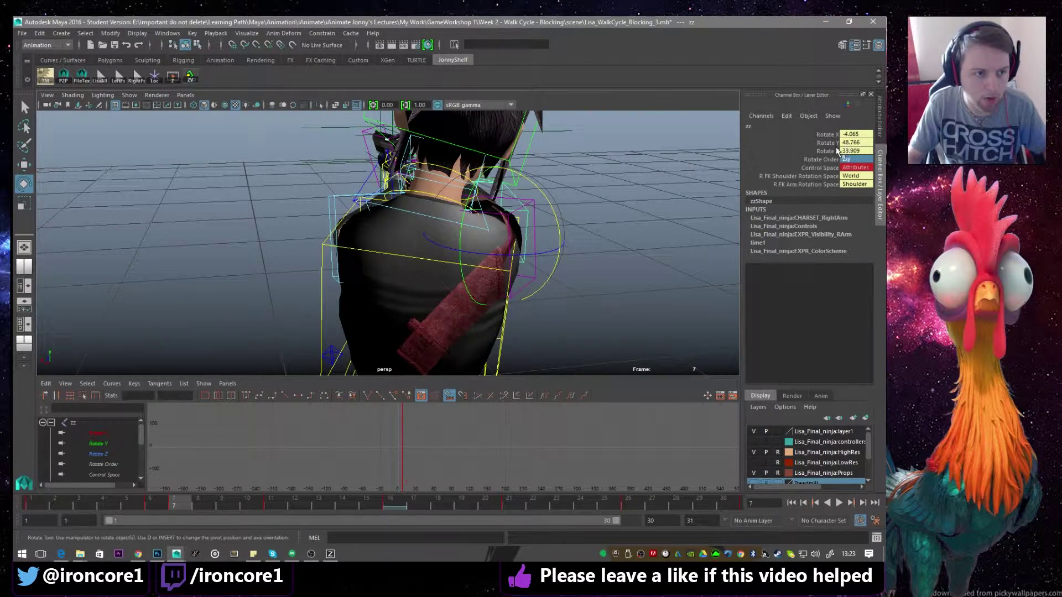
pyautogui.moveTo(465, 213); pyautogui.dragTo(466, 217)
pyautogui.keyDown('alt'); pyautogui.moveTo(583, 216); pyautogui.dragTo(542, 215); pyautogui.keyUp('alt')
# - Set the upper arm's Rotate X to 0
pyautogui.click(864, 133)
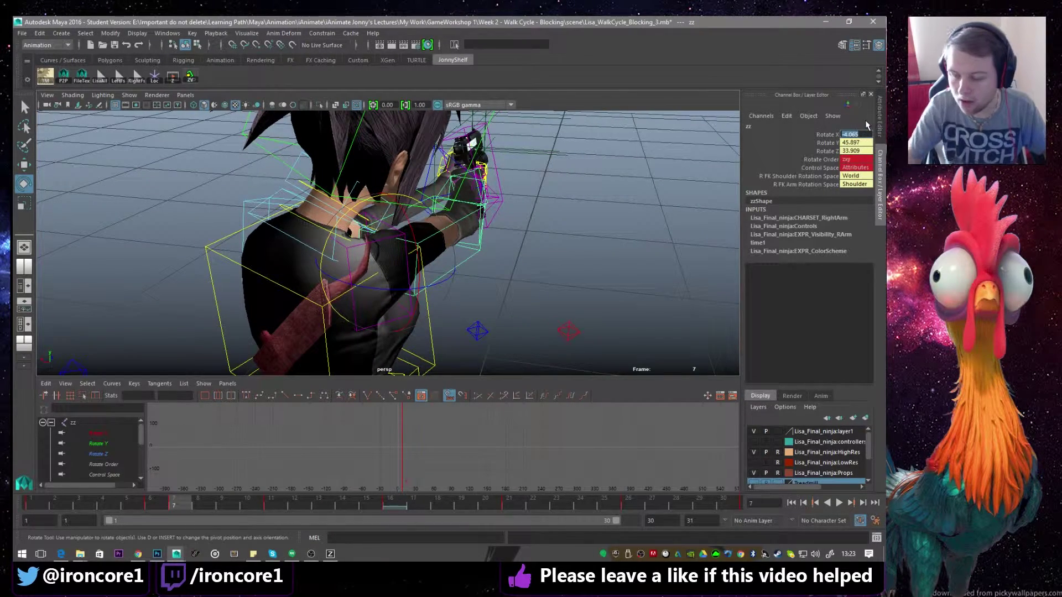
pyautogui.write('0')
pyautogui.press('Return')
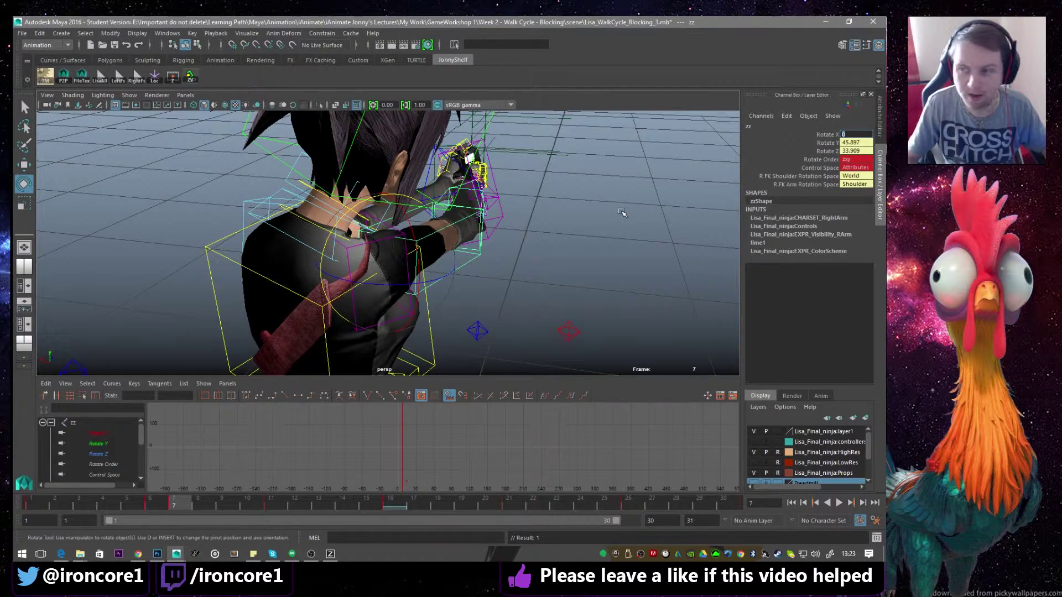
# - Confirm Rotate X at 0 and bring up the Rotate Order choices again
pyautogui.press('Return')
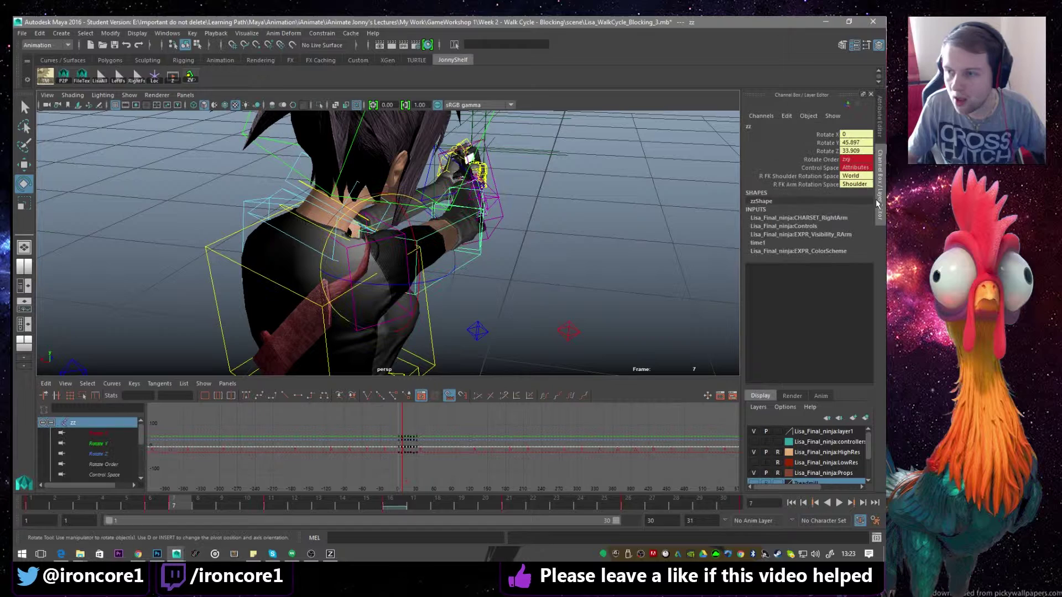
pyautogui.click(853, 159)
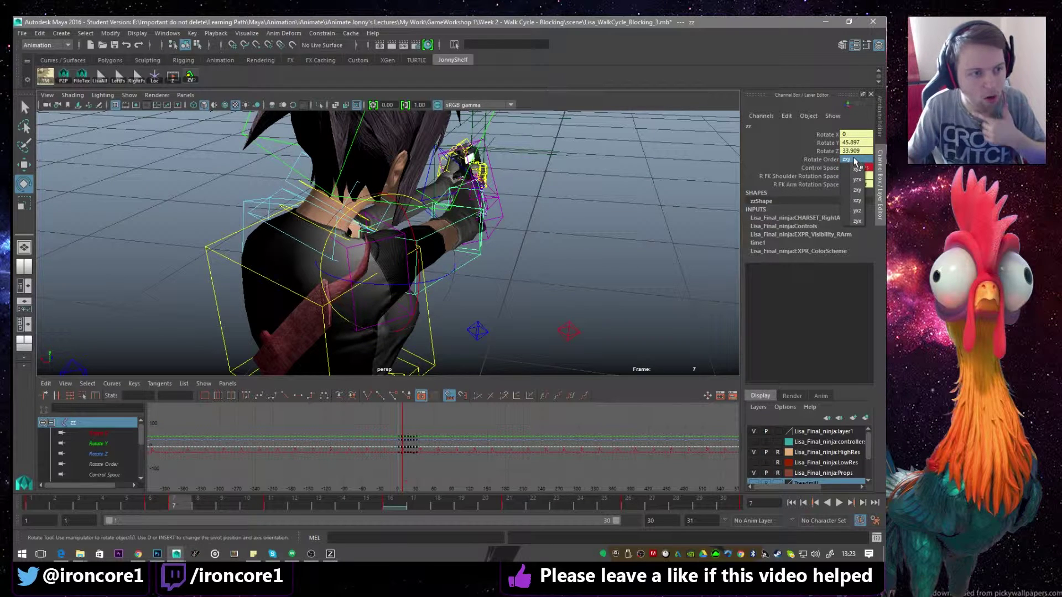